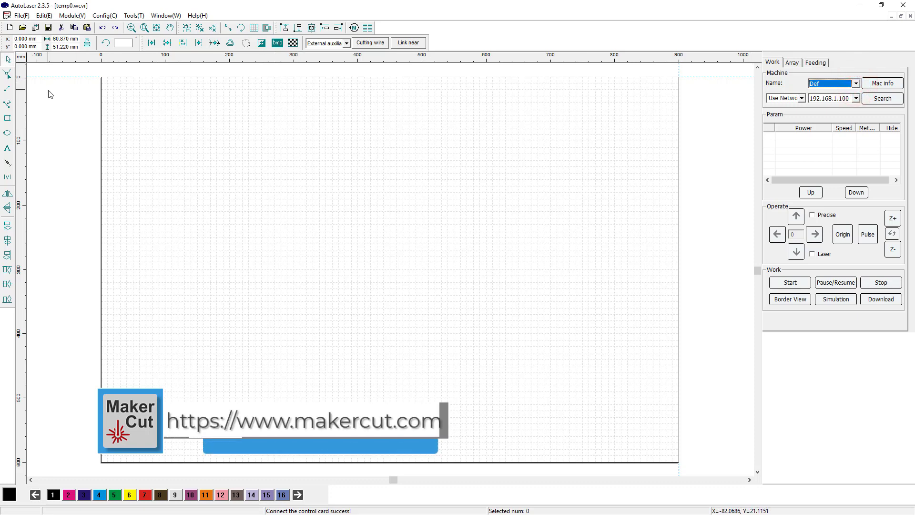
# Draw a rectangle about 71 × 66 mm at the work area's origin and array it 4 times in X and 3 in Y.
pyautogui.click(6, 117)
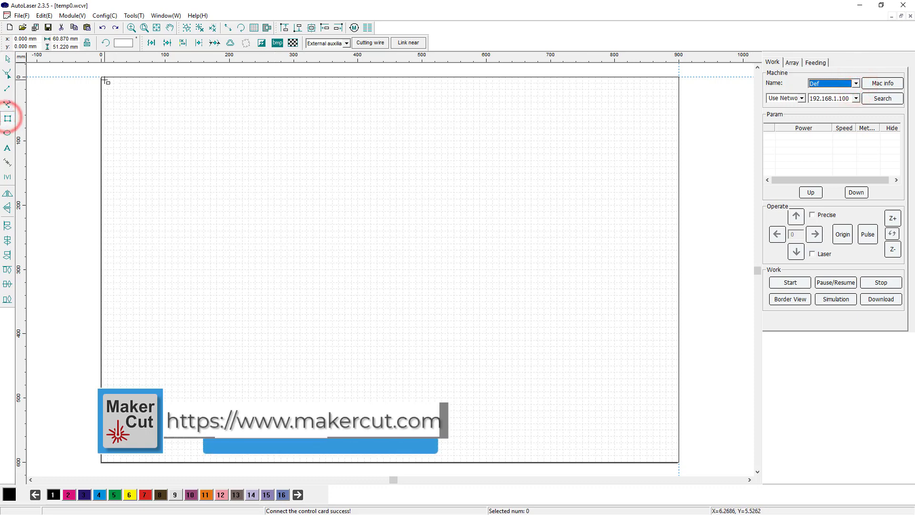
pyautogui.moveTo(101, 76); pyautogui.dragTo(149, 120)
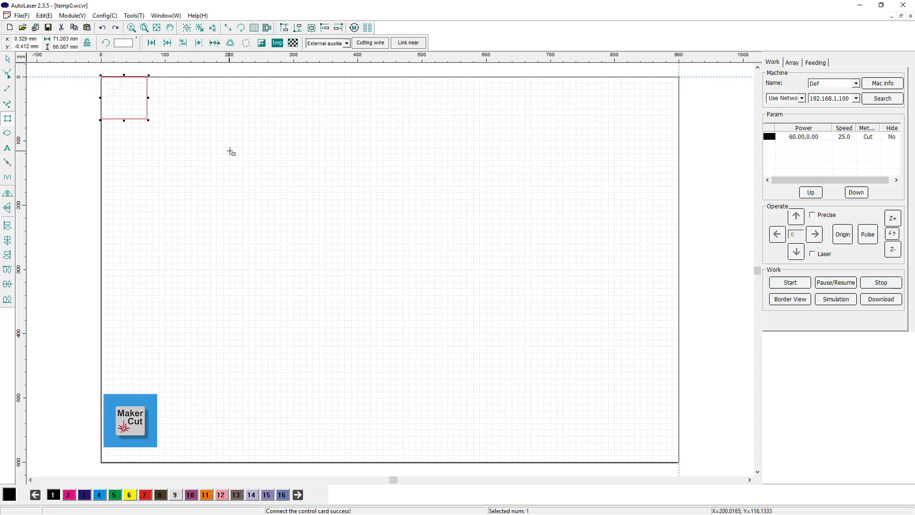
pyautogui.click(792, 63)
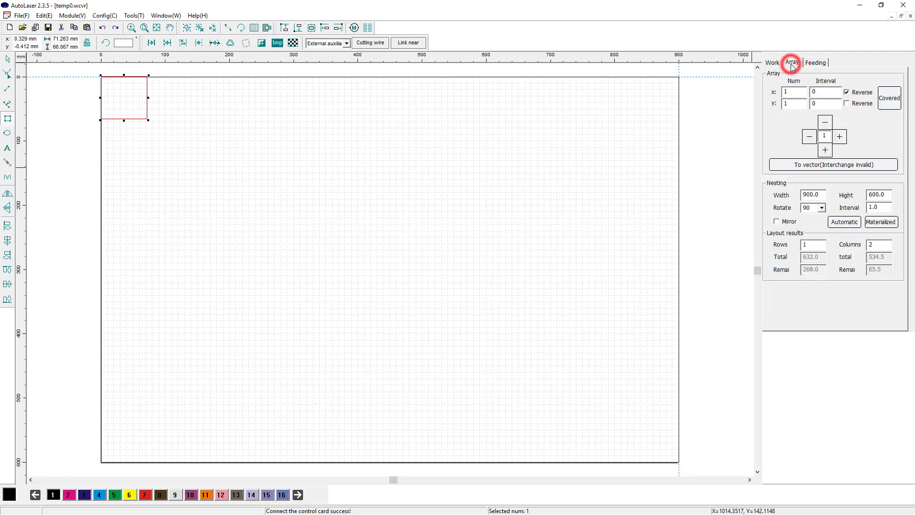
pyautogui.click(793, 93)
pyautogui.moveTo(780, 91); pyautogui.dragTo(773, 90)
pyautogui.write('4')
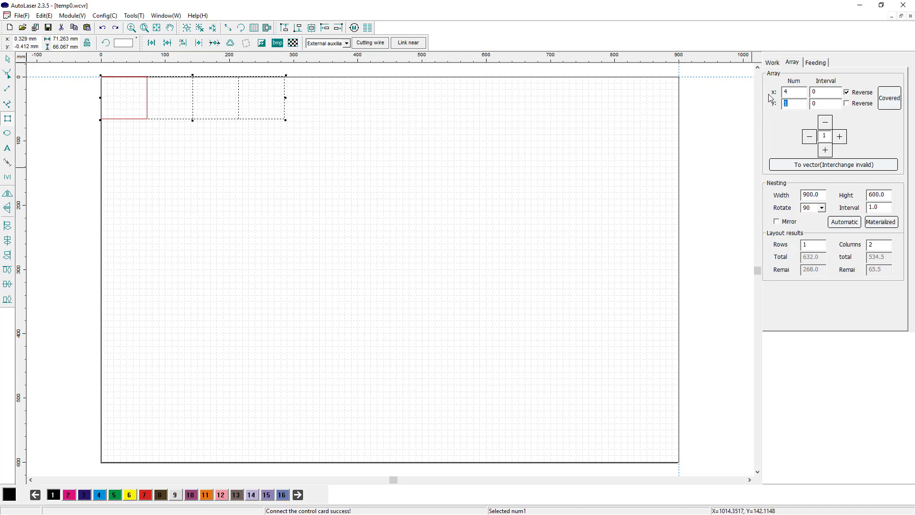
pyautogui.write('3')
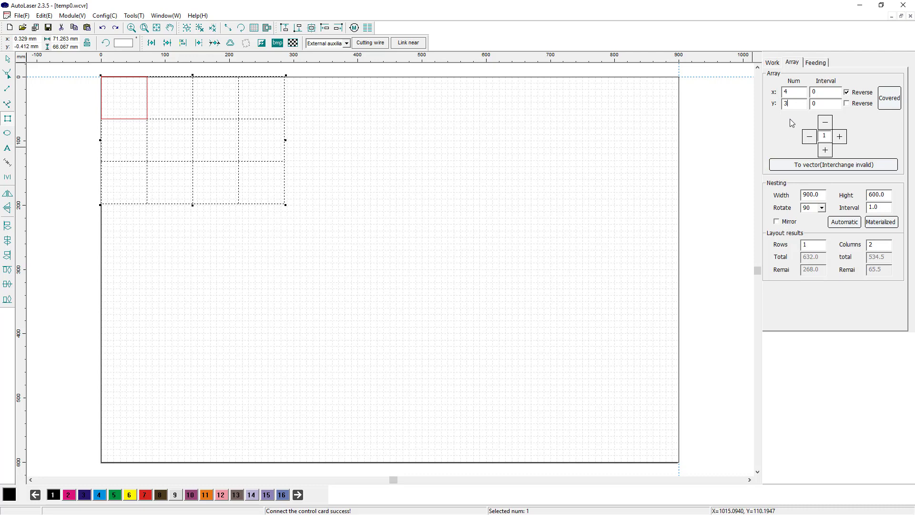
# Set the array's X and Y intervals to 5 mm and convert the arrayed copies to vectors.
pyautogui.doubleClick(820, 89)
pyautogui.write('5mm')
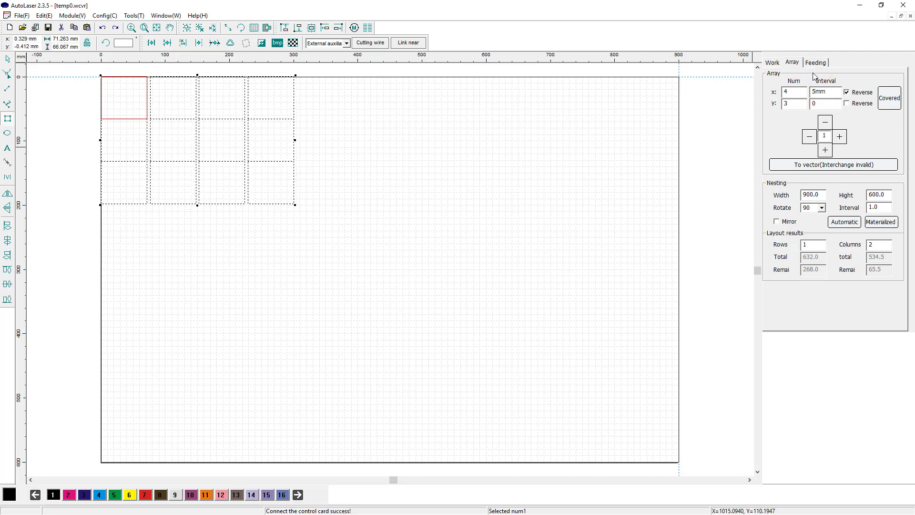
pyautogui.doubleClick(820, 103)
pyautogui.write('5mm')
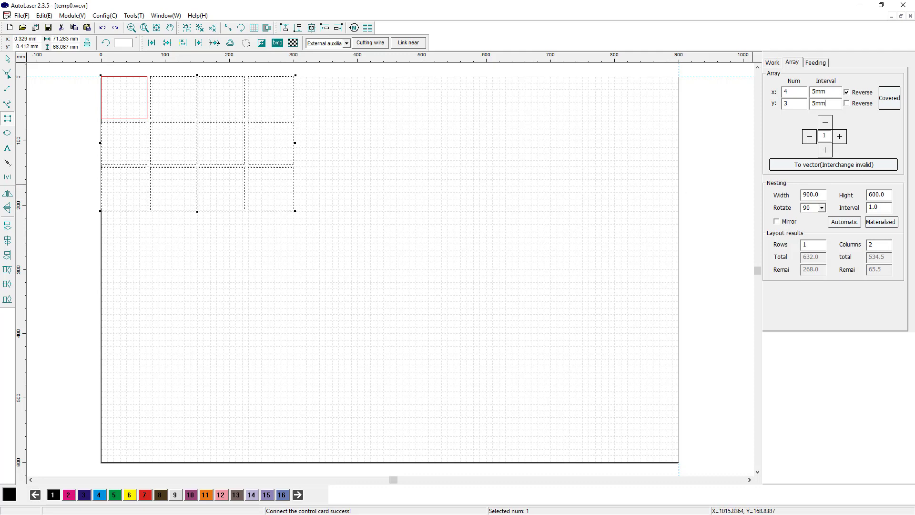
pyautogui.click(797, 165)
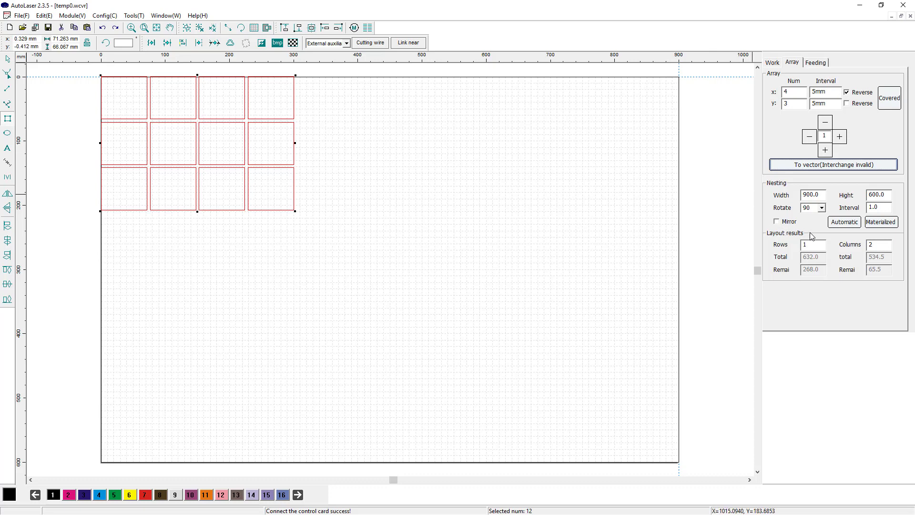
# Set the nesting rotation to 0 and interval to 5 mm, and automatically nest the rectangle group on the 900 × 600 area.
pyautogui.click(821, 208)
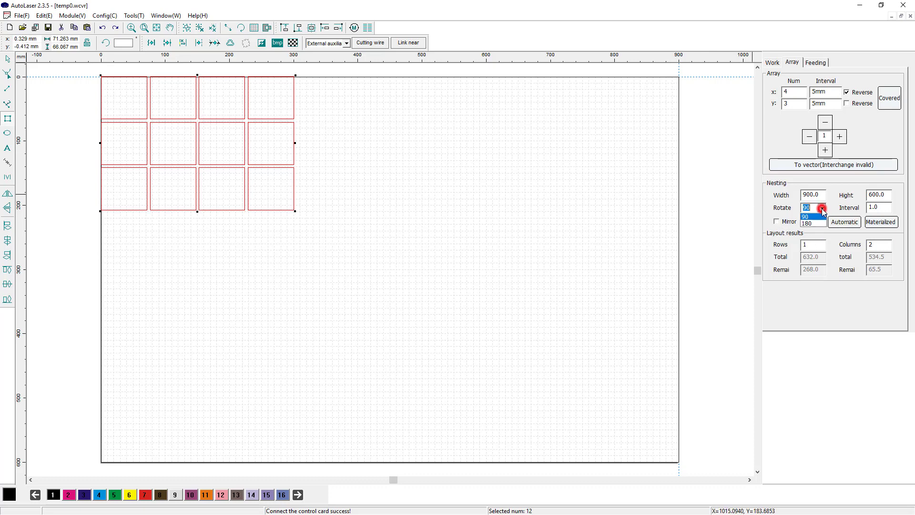
pyautogui.click(816, 218)
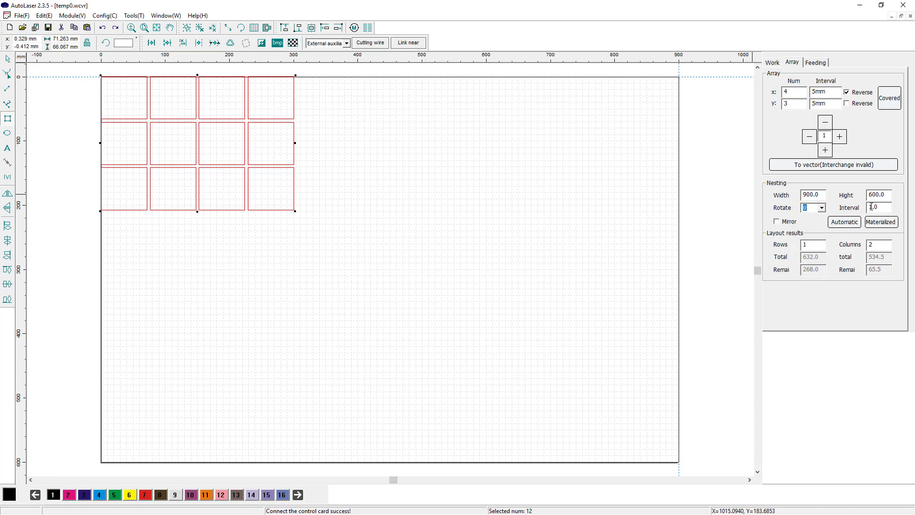
pyautogui.doubleClick(871, 206)
pyautogui.click(845, 224)
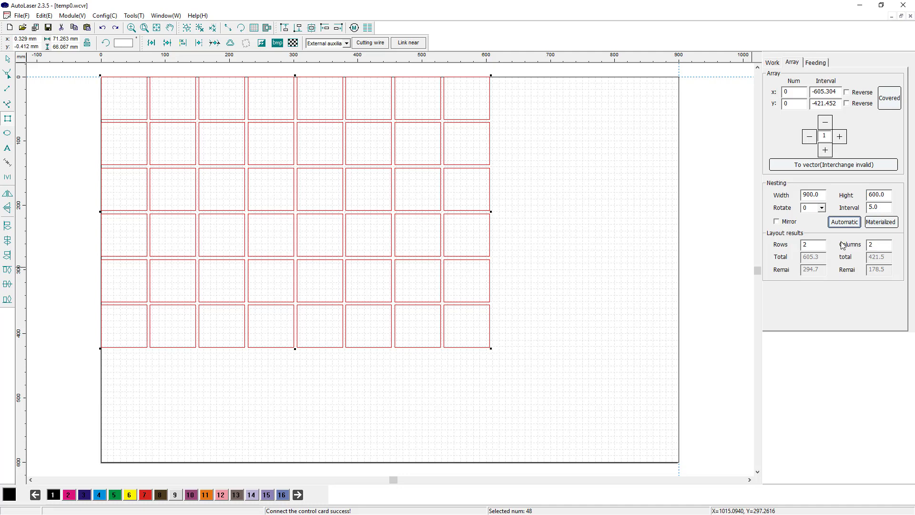
pyautogui.click(810, 244)
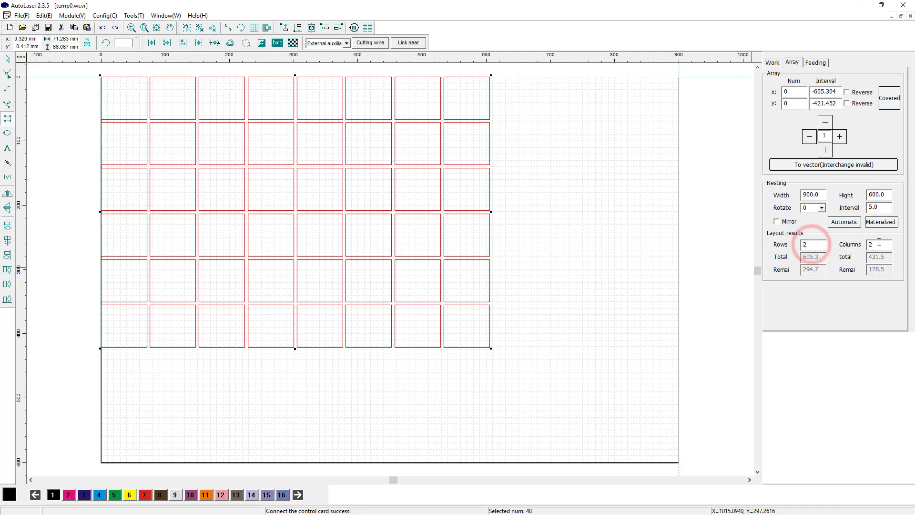
pyautogui.click(878, 244)
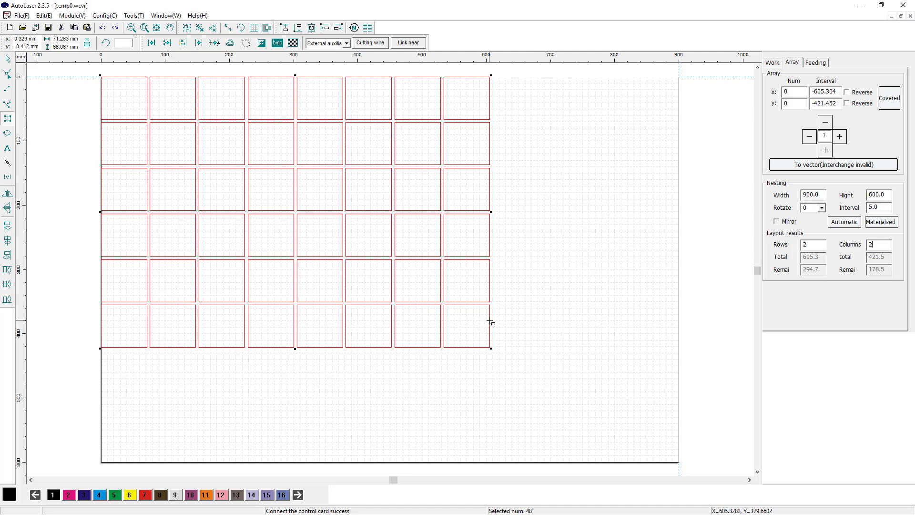
# Delete all the nested rectangles from the work area.
pyautogui.click(8, 59)
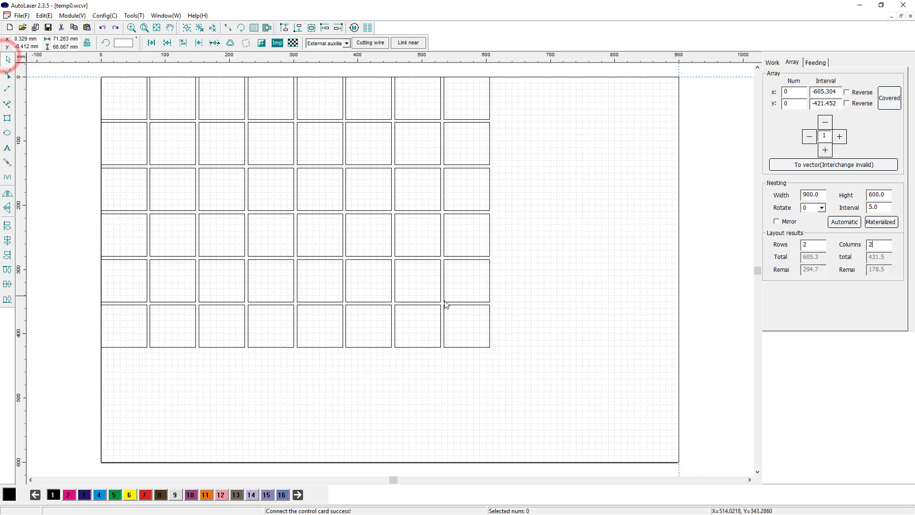
pyautogui.moveTo(521, 380); pyautogui.dragTo(83, 68)
pyautogui.press('Delete')
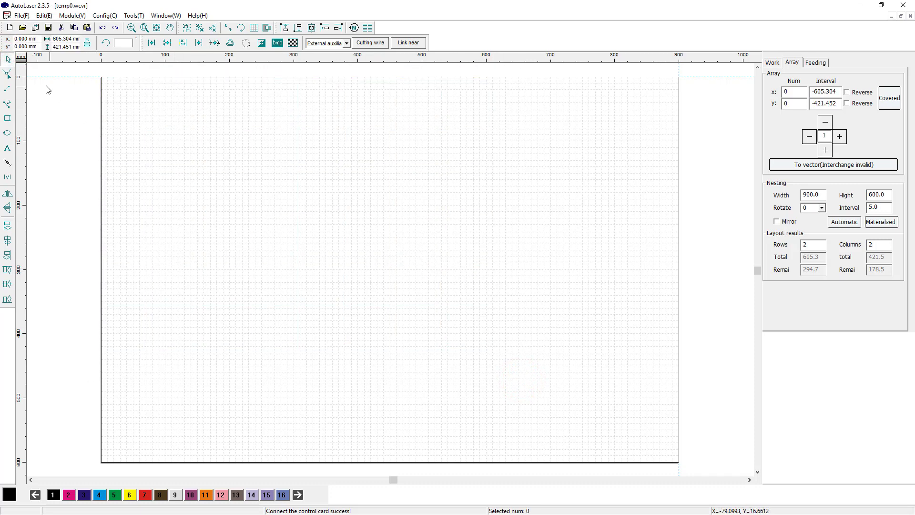
# Draw a rectangle about 117 × 97 mm and align it to the upper and left edges of the work area.
pyautogui.click(8, 118)
pyautogui.moveTo(107, 83); pyautogui.dragTo(182, 144)
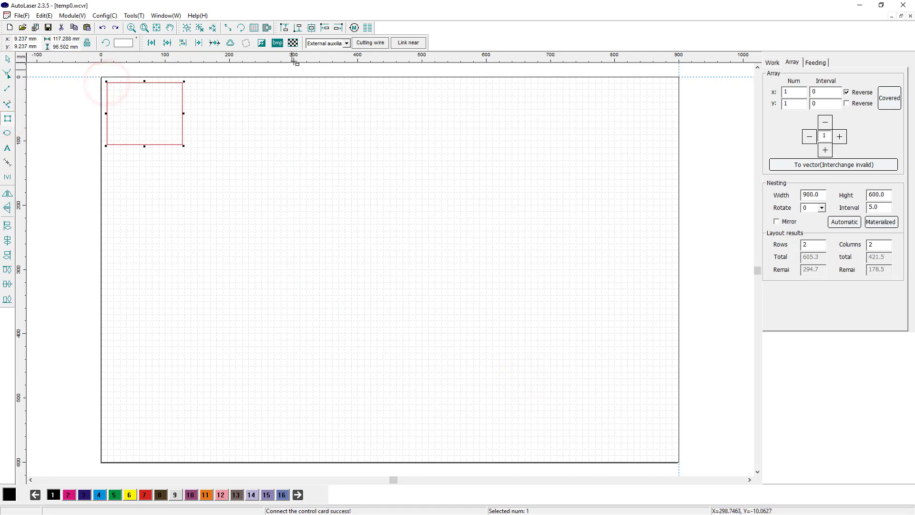
pyautogui.click(285, 29)
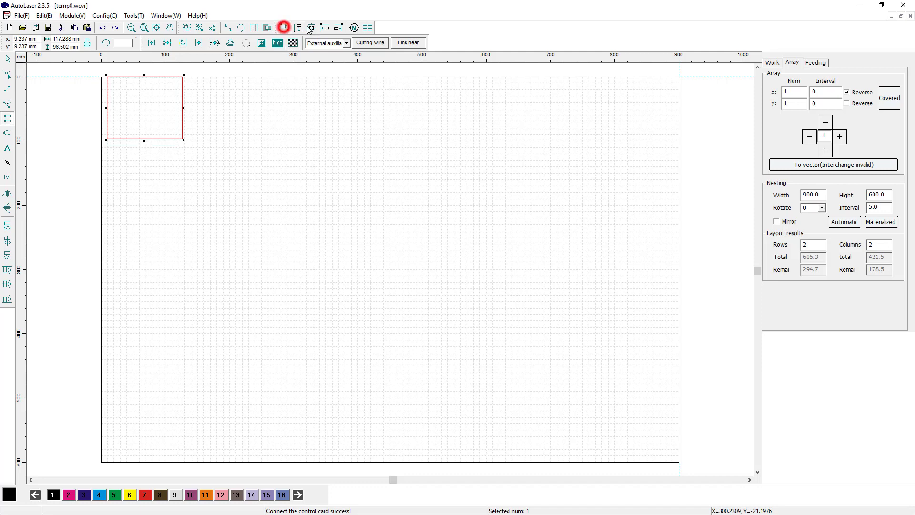
pyautogui.click(325, 28)
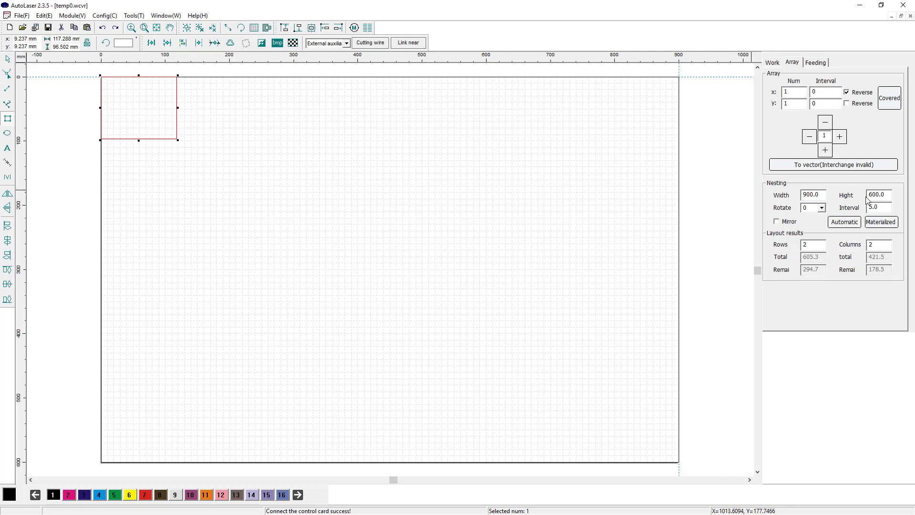
# Automatically nest the rectangle across the work area and convert the resulting grid to vectors.
pyautogui.click(844, 222)
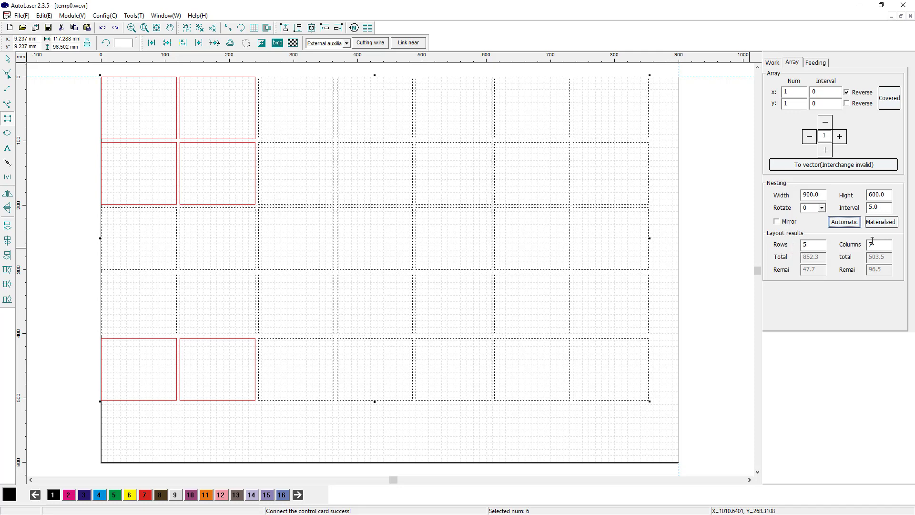
pyautogui.doubleClick(808, 244)
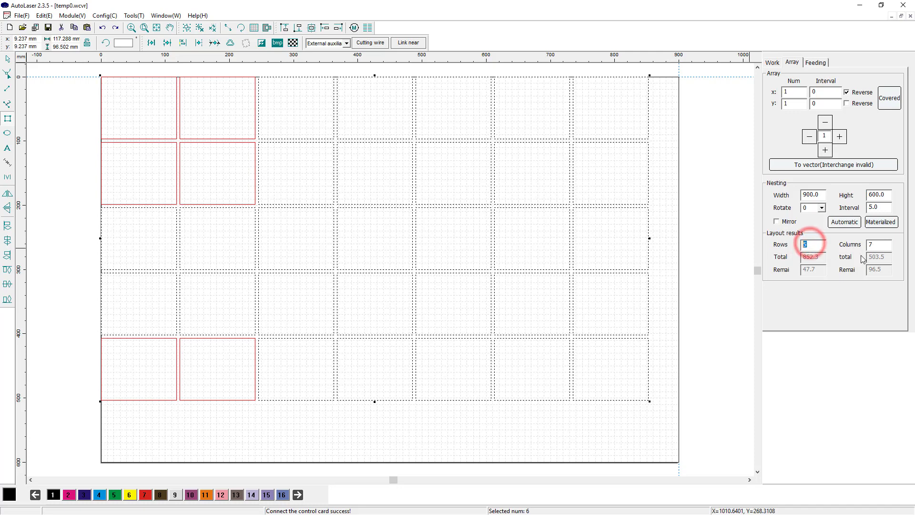
pyautogui.doubleClick(873, 244)
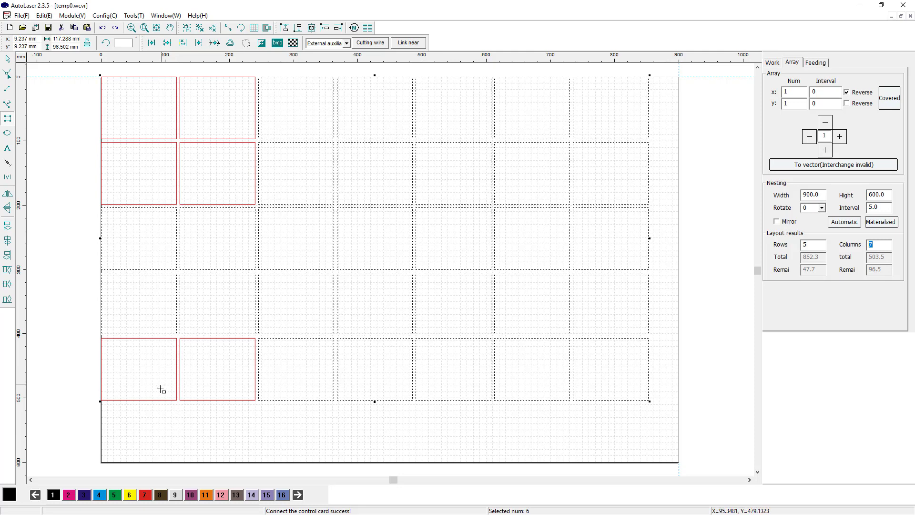
pyautogui.click(794, 164)
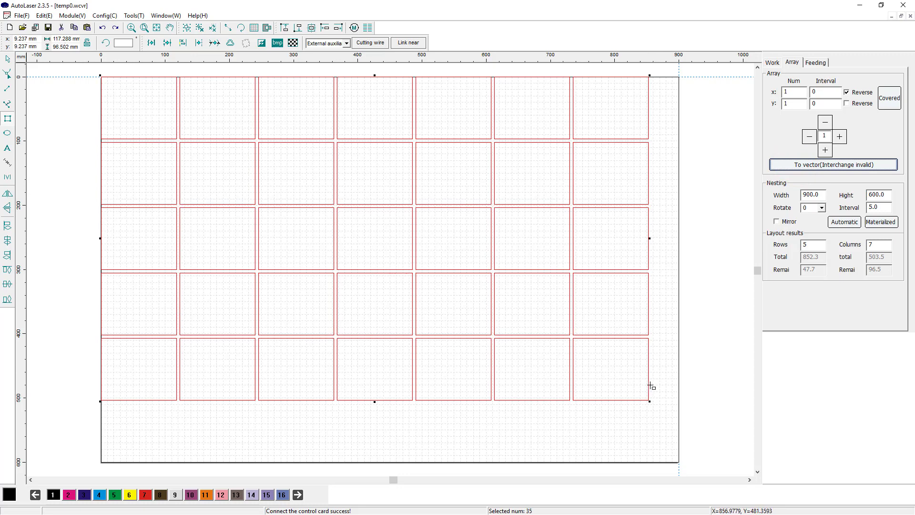
# Delete the third column's second and third rectangles and the fifth column's fourth one, and clear all the remaining rectangles.
pyautogui.click(7, 59)
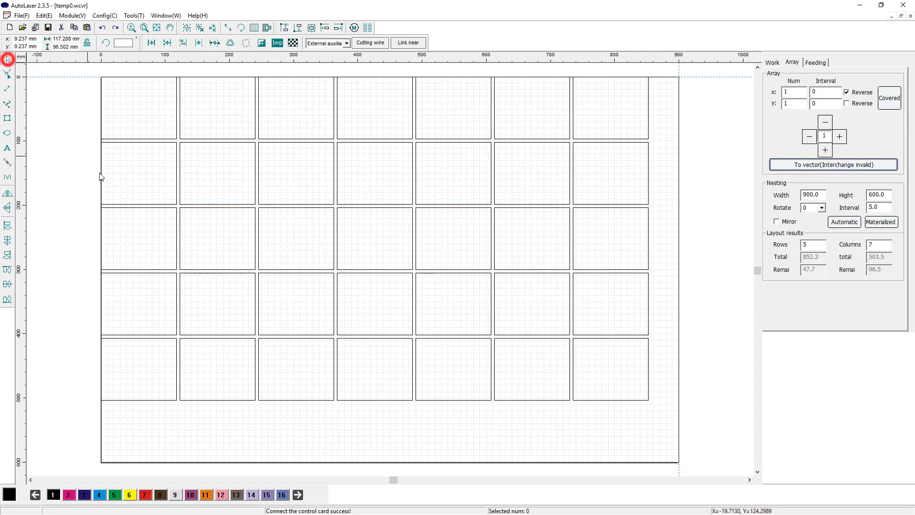
pyautogui.click(174, 204)
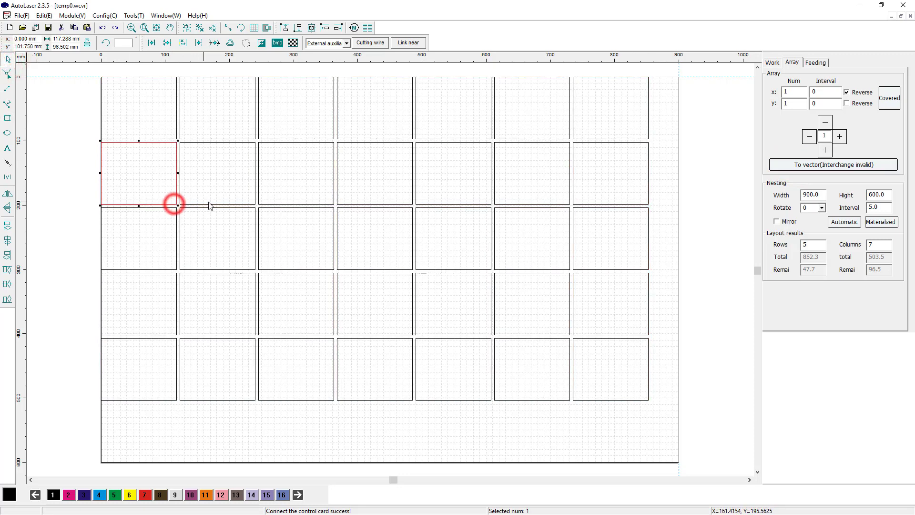
pyautogui.click(251, 201)
pyautogui.click(256, 203)
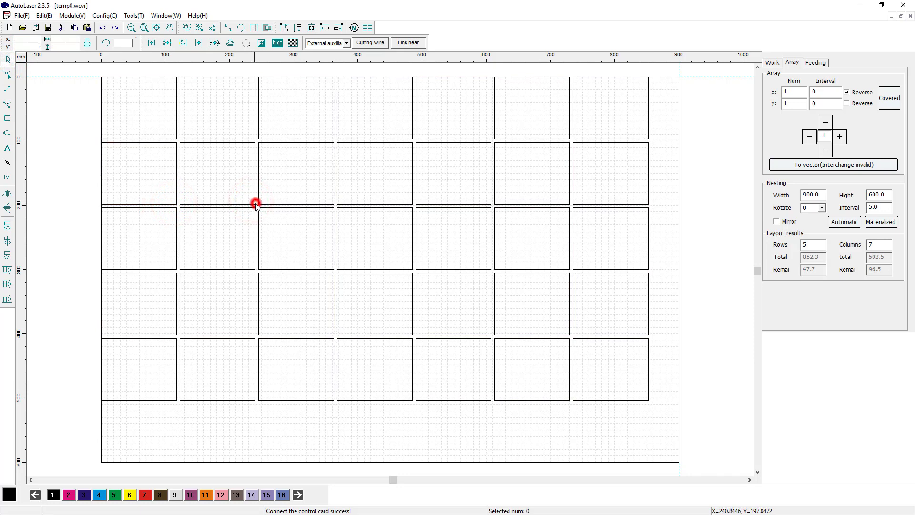
pyautogui.press('Delete')
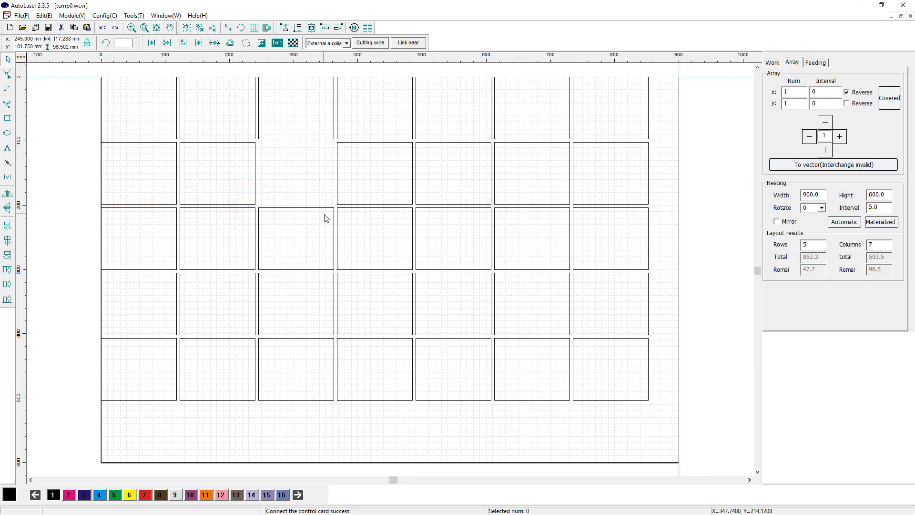
pyautogui.click(334, 231)
pyautogui.press('Delete')
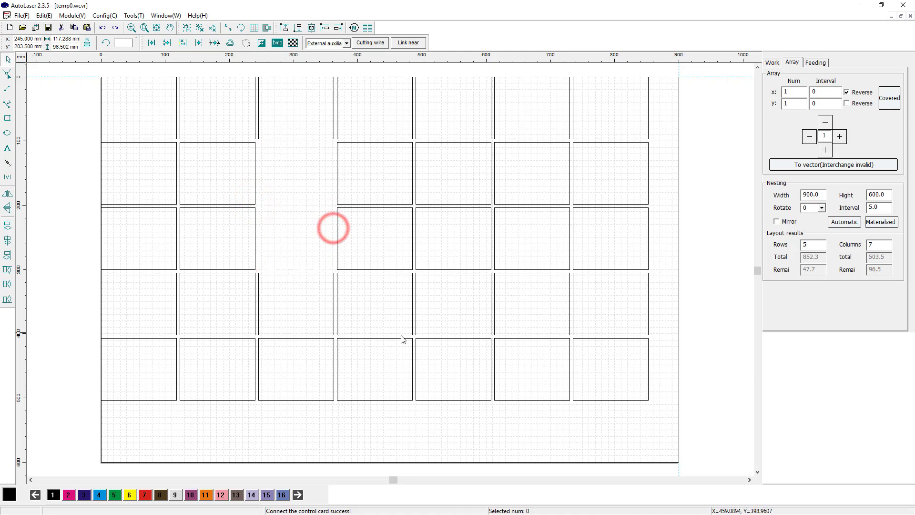
pyautogui.click(492, 289)
pyautogui.press('Delete')
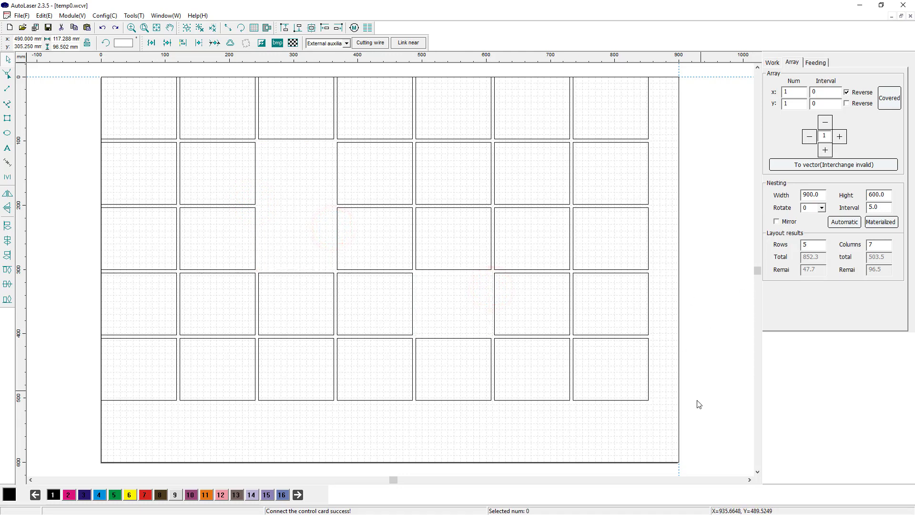
pyautogui.moveTo(675, 412); pyautogui.dragTo(84, 72)
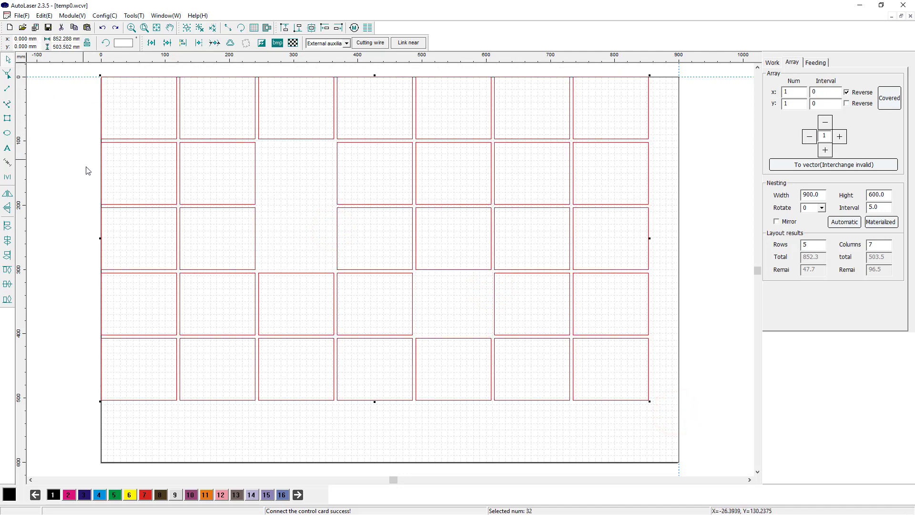
pyautogui.press('Delete')
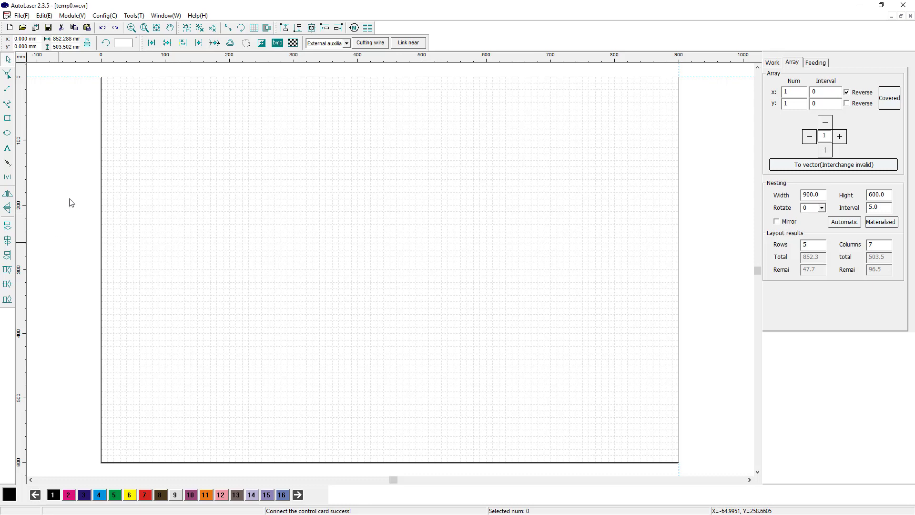
# Draw an ellipse about 134 × 56 mm near the work area's upper-left corner.
pyautogui.click(8, 134)
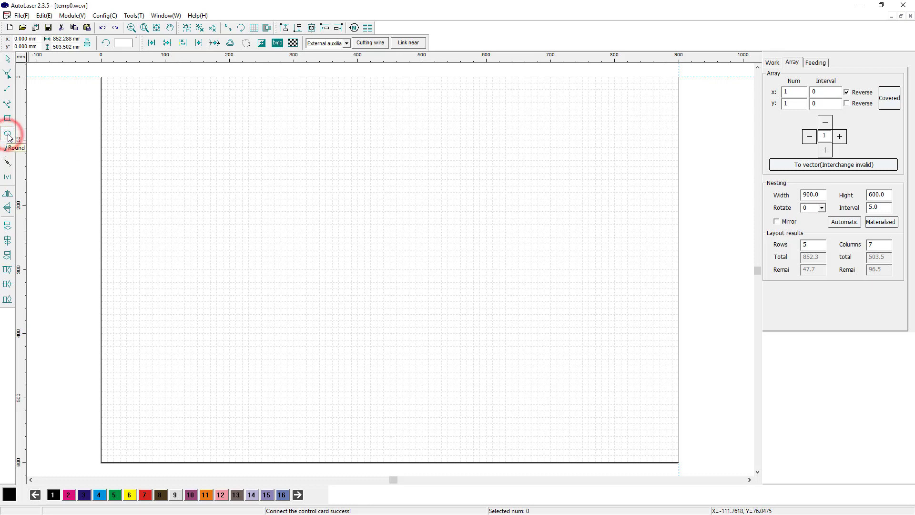
pyautogui.click(8, 135)
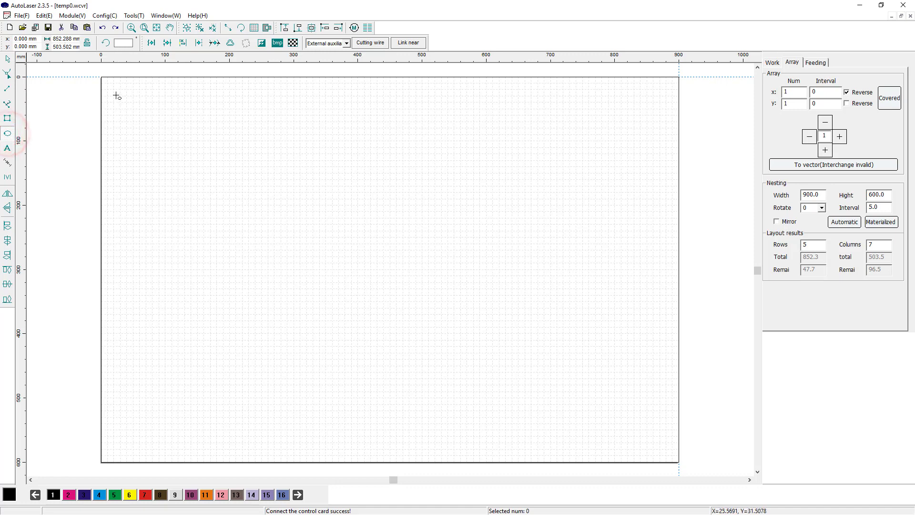
pyautogui.moveTo(107, 86); pyautogui.dragTo(195, 123)
# Place the TrueType text "Laser" in Arial with a height of 10 mm inside the ellipse.
pyautogui.click(7, 150)
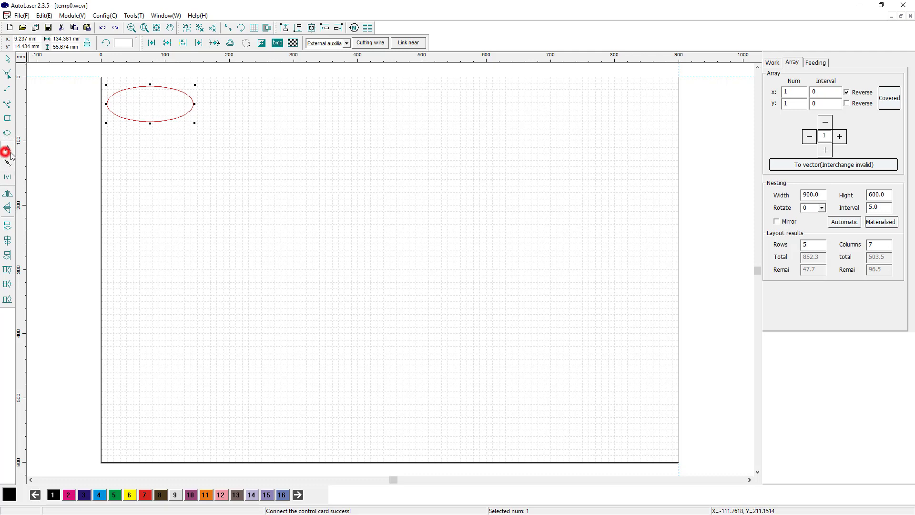
pyautogui.click(130, 100)
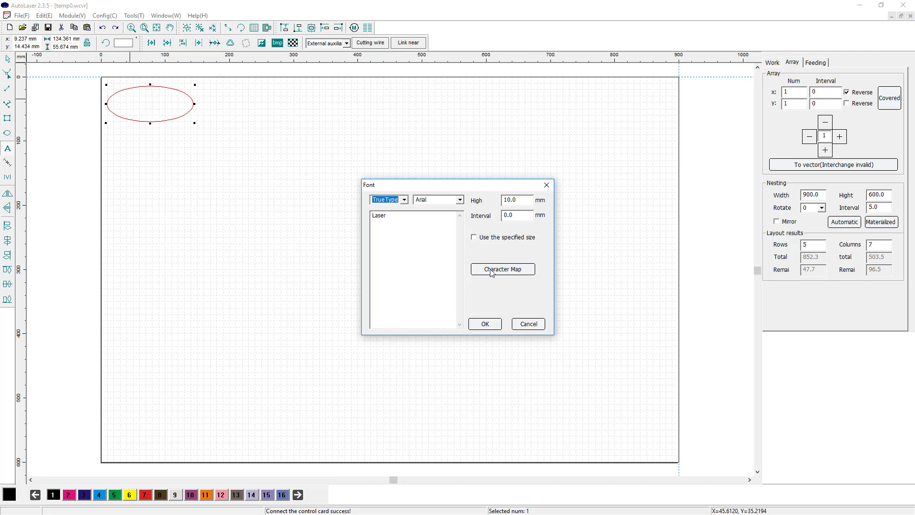
pyautogui.click(485, 324)
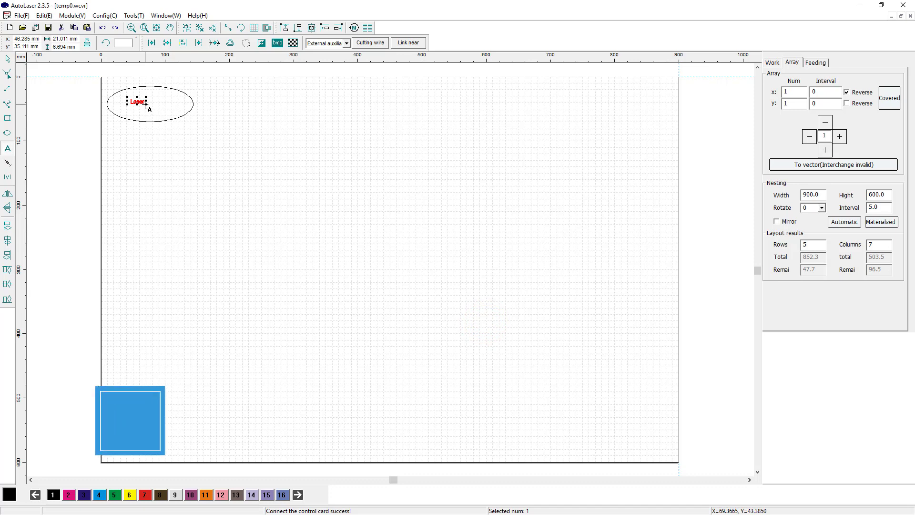
# Enlarge the "Laser" text inside the ellipse to about 63 × 20 mm.
pyautogui.click(7, 58)
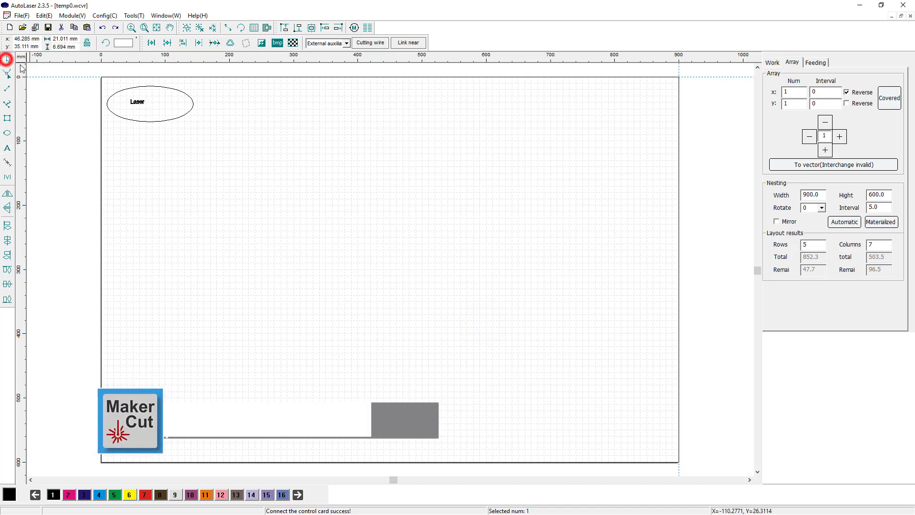
pyautogui.click(149, 109)
pyautogui.click(143, 105)
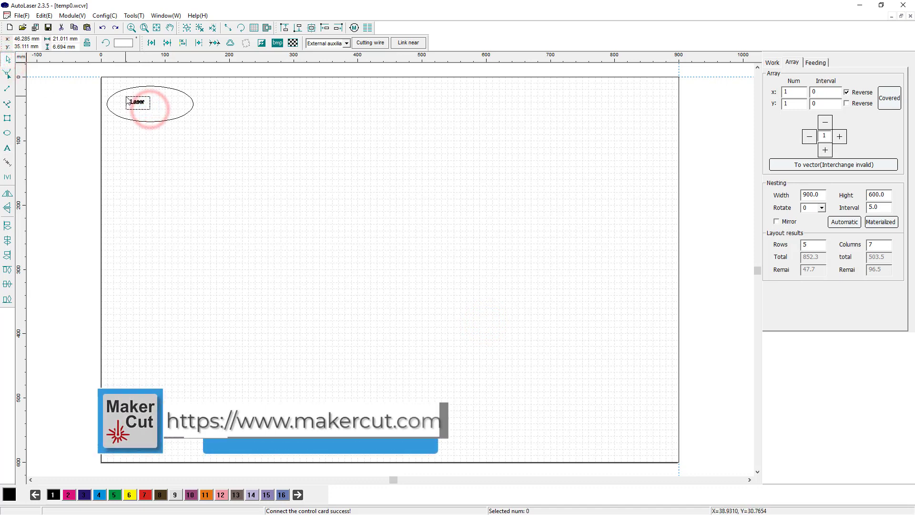
pyautogui.moveTo(148, 104); pyautogui.dragTo(172, 113)
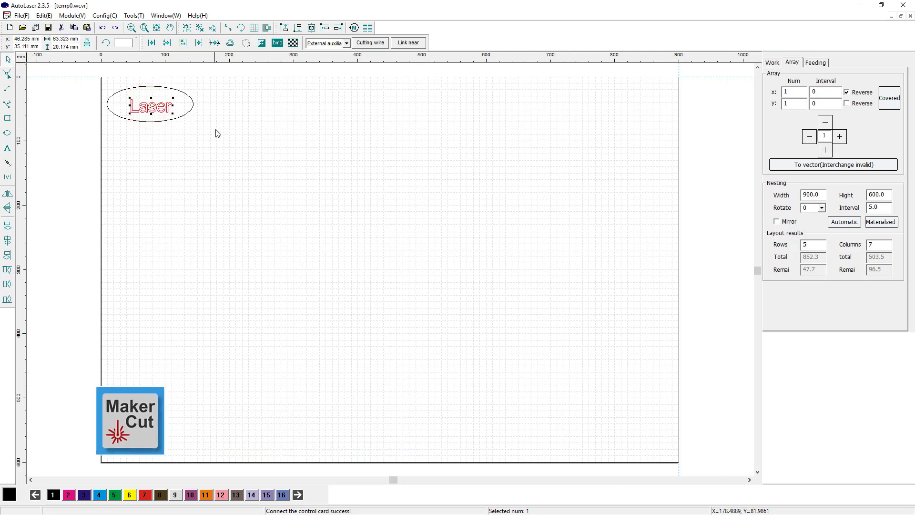
# Group the ellipse with its text and align them to the work area's upper and left edges.
pyautogui.moveTo(216, 130); pyautogui.dragTo(91, 83)
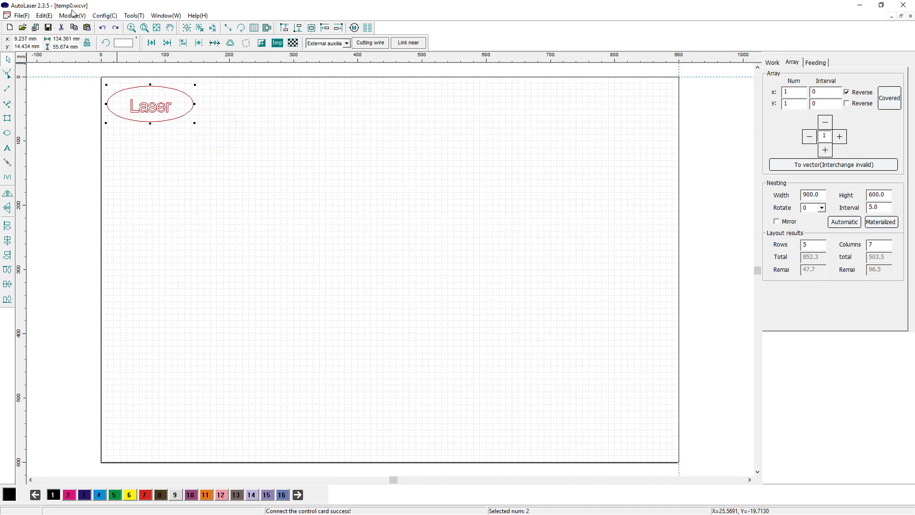
pyautogui.click(187, 27)
pyautogui.click(284, 27)
pyautogui.click(324, 27)
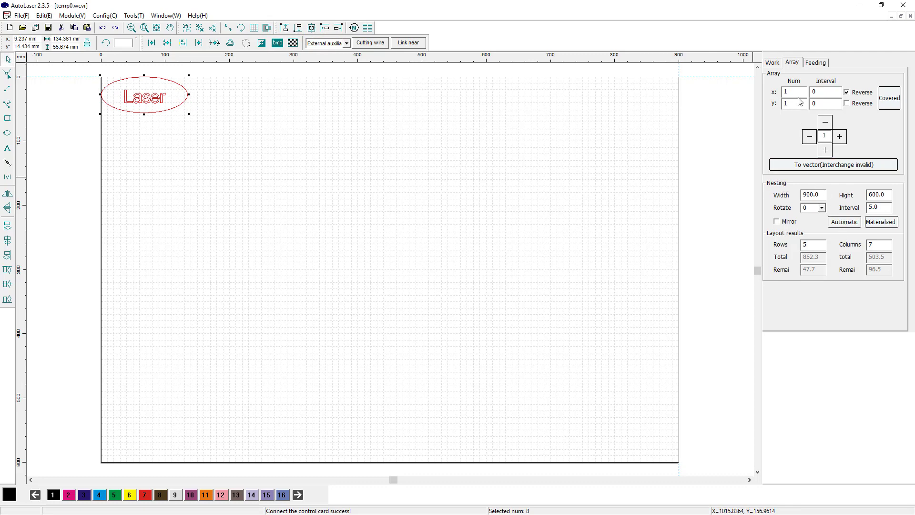
# Array the ellipse and text 5 times in x and 4 times in y, and convert the array to vectors.
pyautogui.moveTo(796, 93); pyautogui.dragTo(774, 91)
pyautogui.write('5')
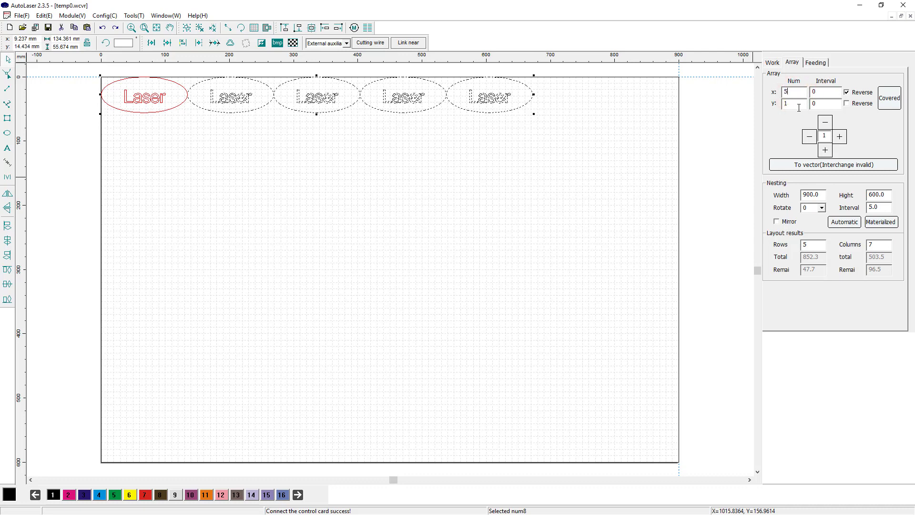
pyautogui.moveTo(797, 107); pyautogui.dragTo(777, 121)
pyautogui.write('4')
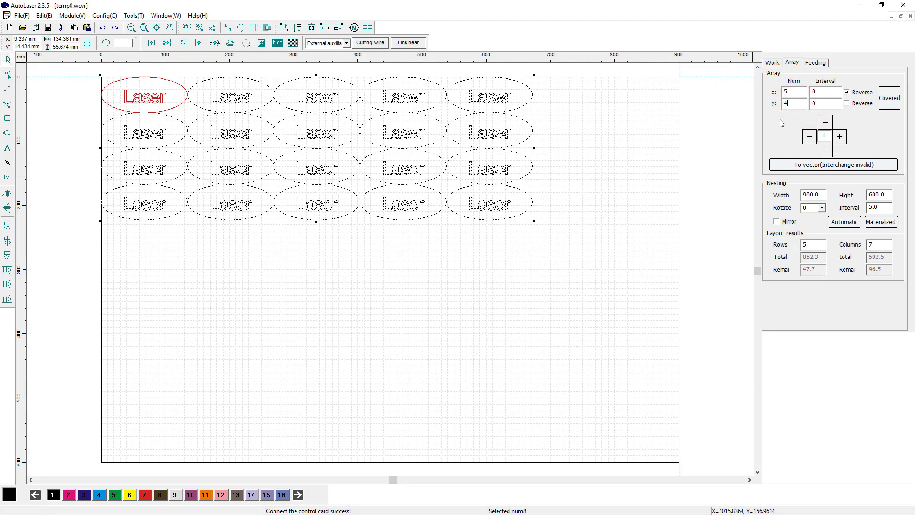
pyautogui.click(796, 167)
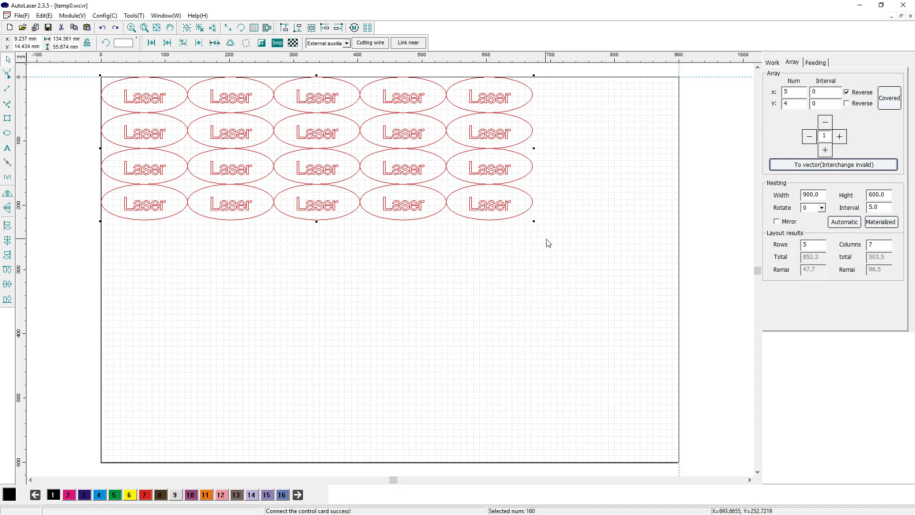
# Check whether the ellipses and letters of the converted array can be selected individually.
pyautogui.click(514, 239)
pyautogui.click(522, 211)
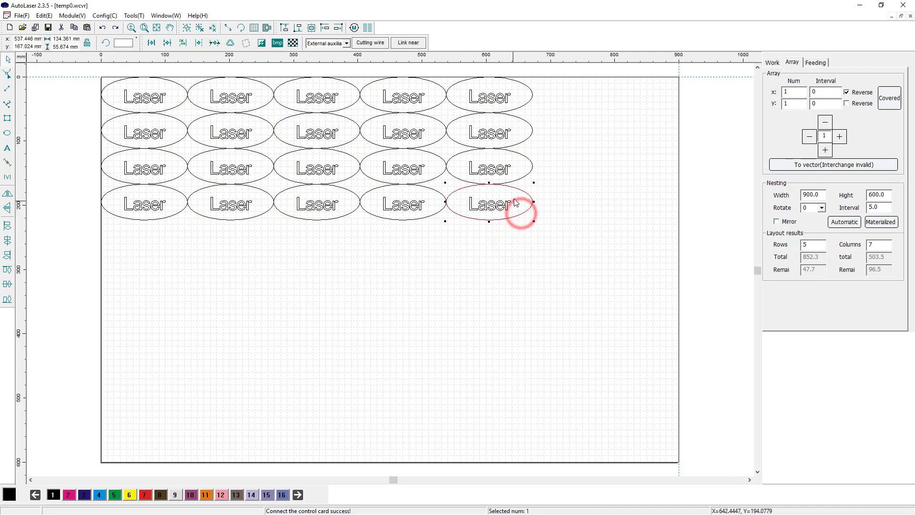
pyautogui.click(507, 200)
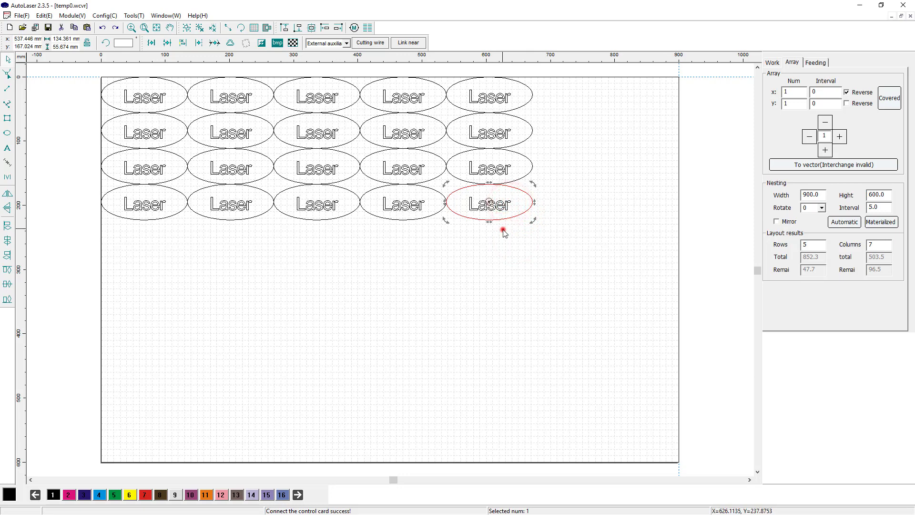
pyautogui.click(504, 231)
pyautogui.click(492, 208)
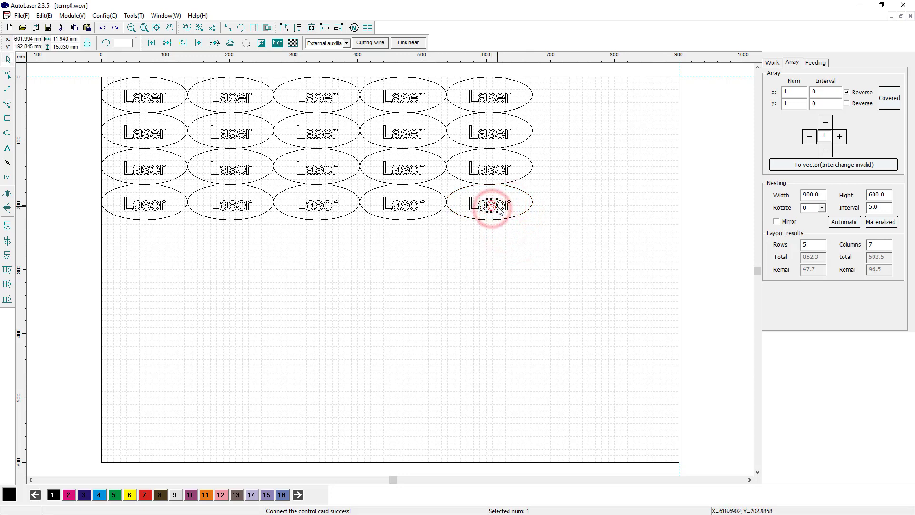
pyautogui.click(508, 206)
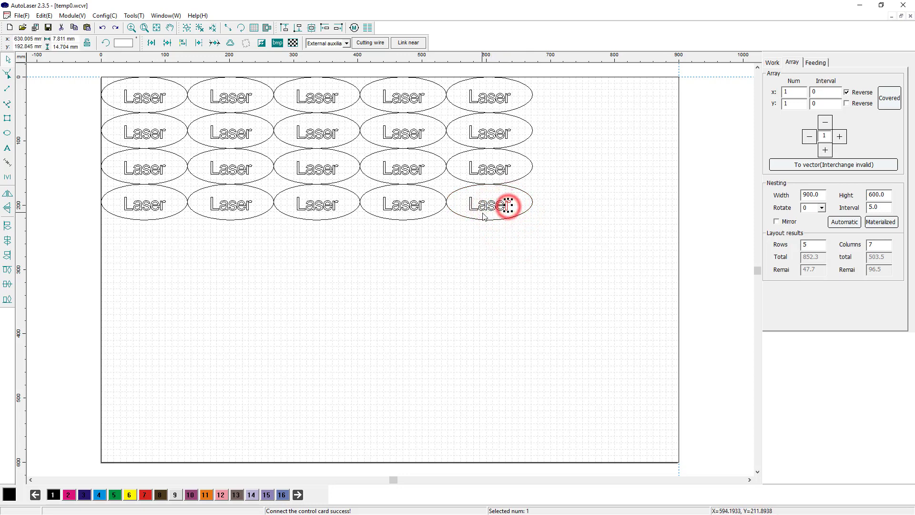
pyautogui.click(483, 205)
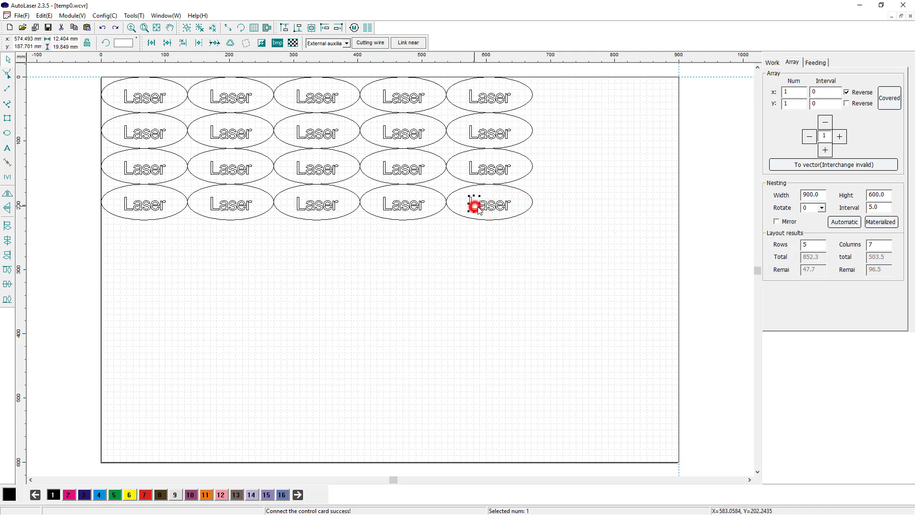
pyautogui.click(474, 169)
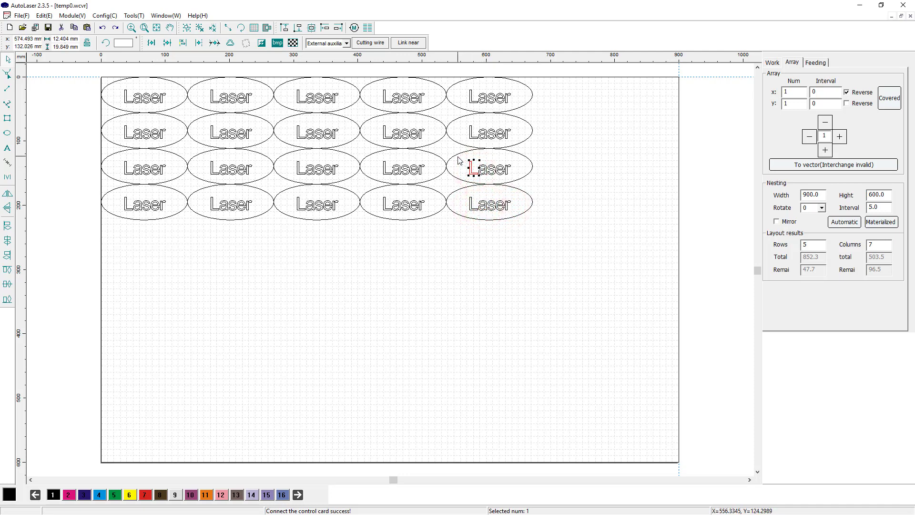
pyautogui.click(458, 155)
pyautogui.click(537, 236)
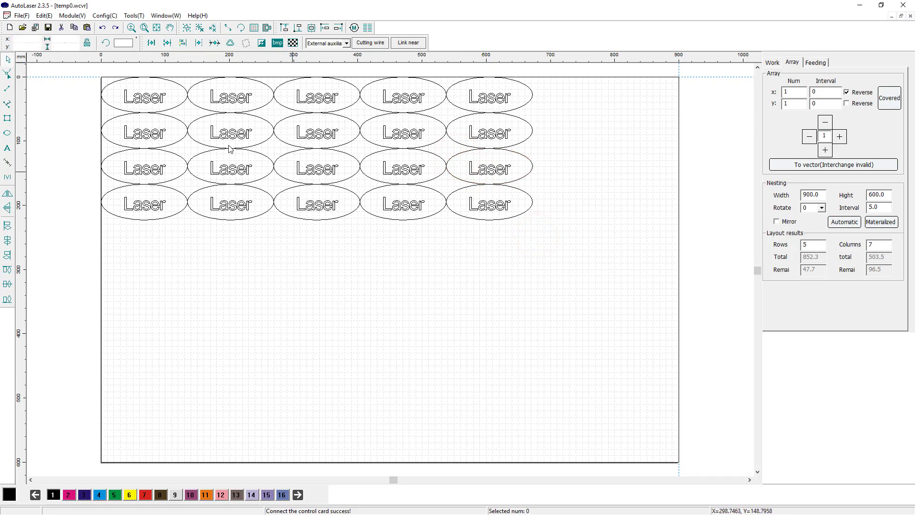
pyautogui.click(179, 106)
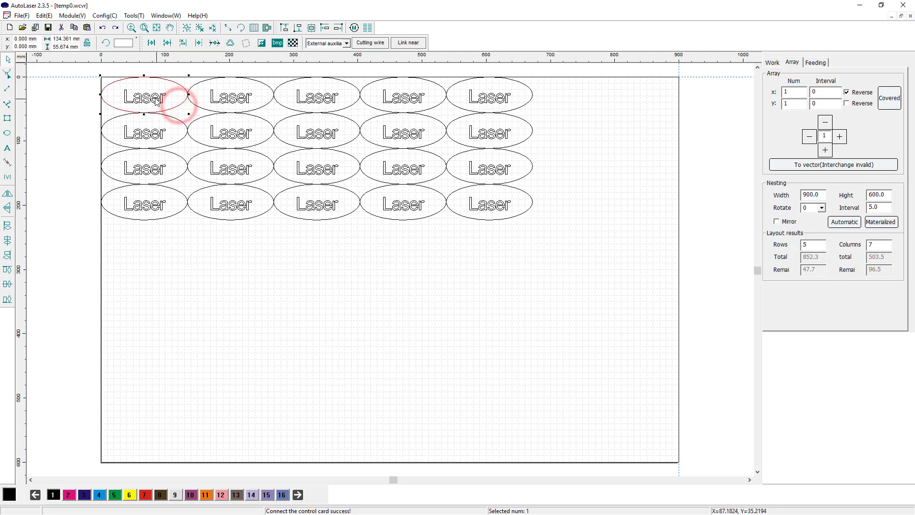
pyautogui.click(158, 98)
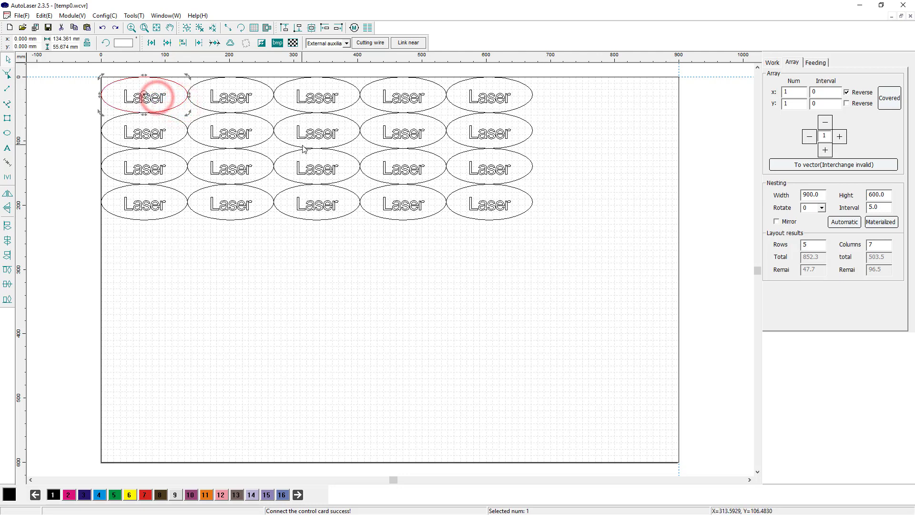
pyautogui.click(666, 135)
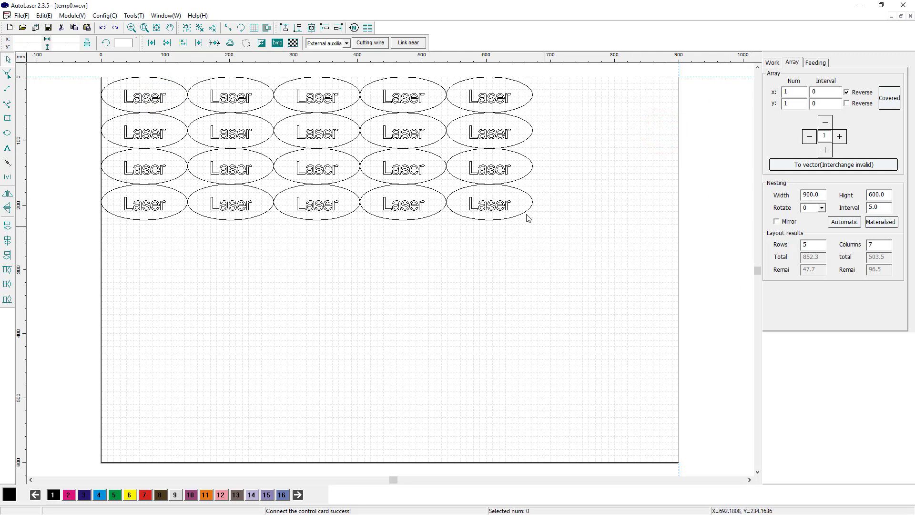
# Group the first ellipse with its text and delete all the other copies in the array.
pyautogui.moveTo(189, 113); pyautogui.dragTo(95, 78)
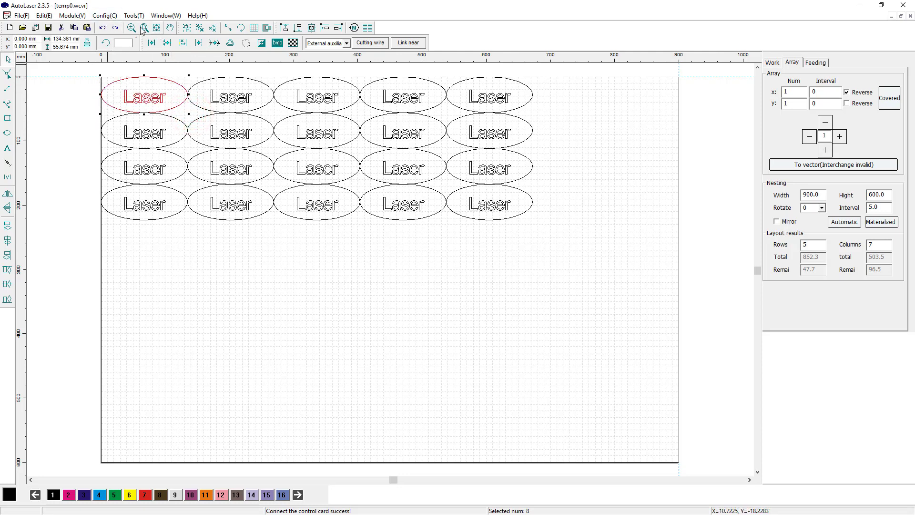
pyautogui.click(186, 29)
pyautogui.moveTo(561, 237); pyautogui.dragTo(188, 73)
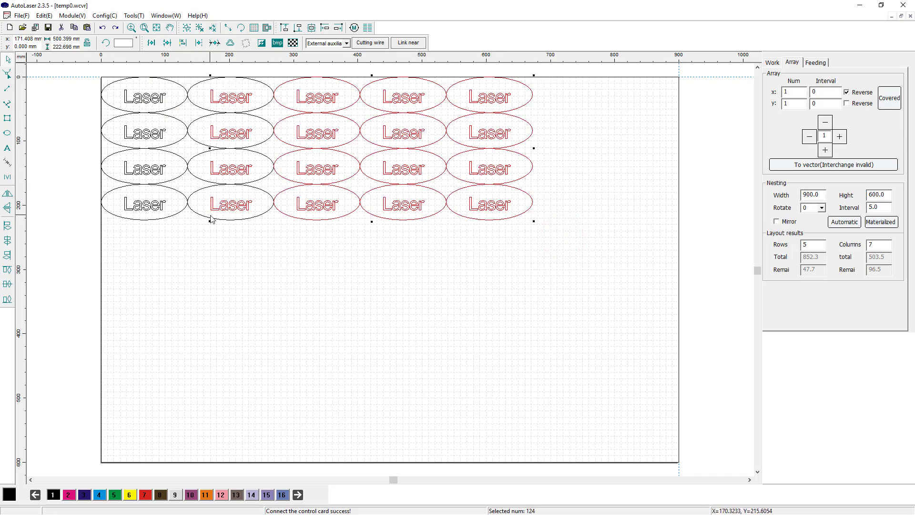
pyautogui.press('Delete')
pyautogui.moveTo(284, 221); pyautogui.dragTo(180, 66)
pyautogui.press('Delete')
pyautogui.moveTo(230, 239); pyautogui.dragTo(88, 116)
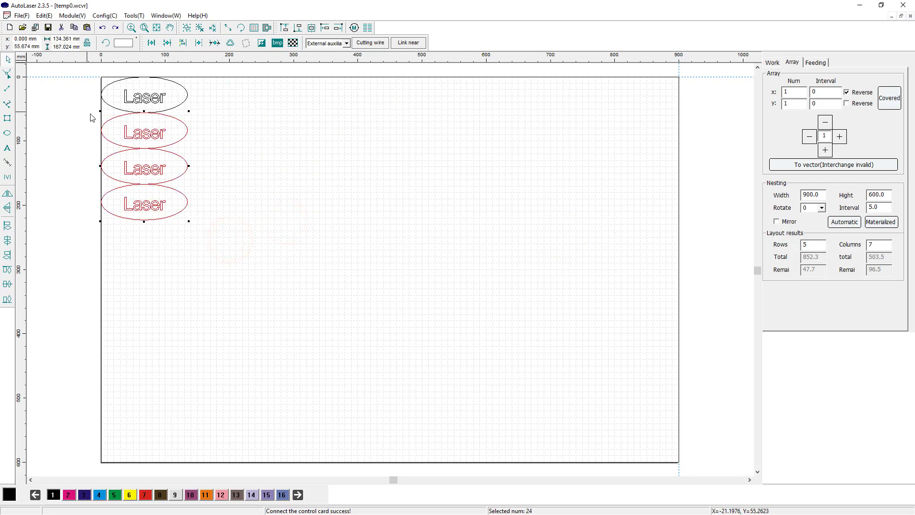
pyautogui.press('Delete')
# Automatically nest the remaining ellipse and text with a rotation of 90 and an interval of 1.0.
pyautogui.moveTo(210, 125); pyautogui.dragTo(90, 73)
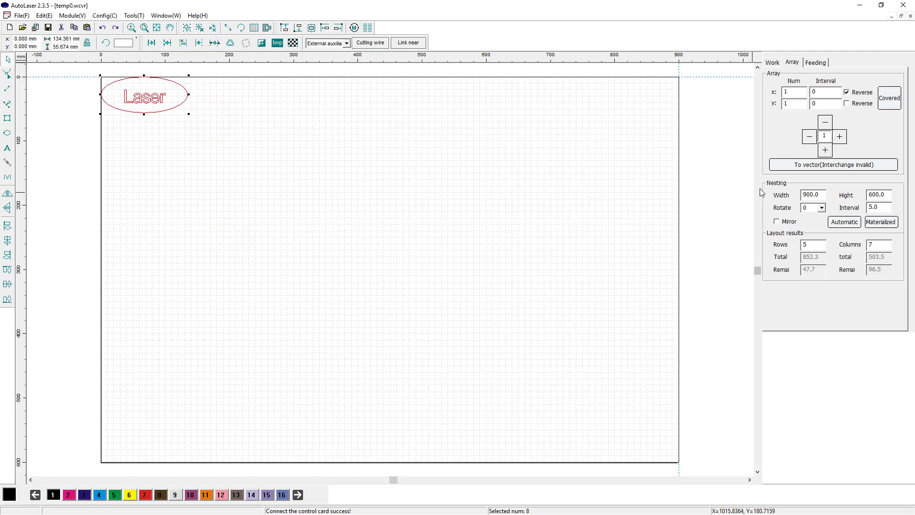
pyautogui.click(821, 208)
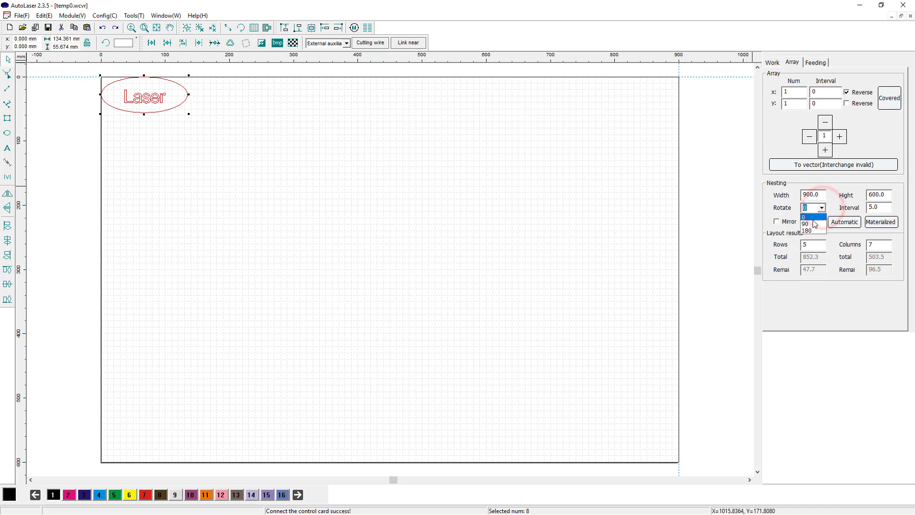
pyautogui.click(812, 224)
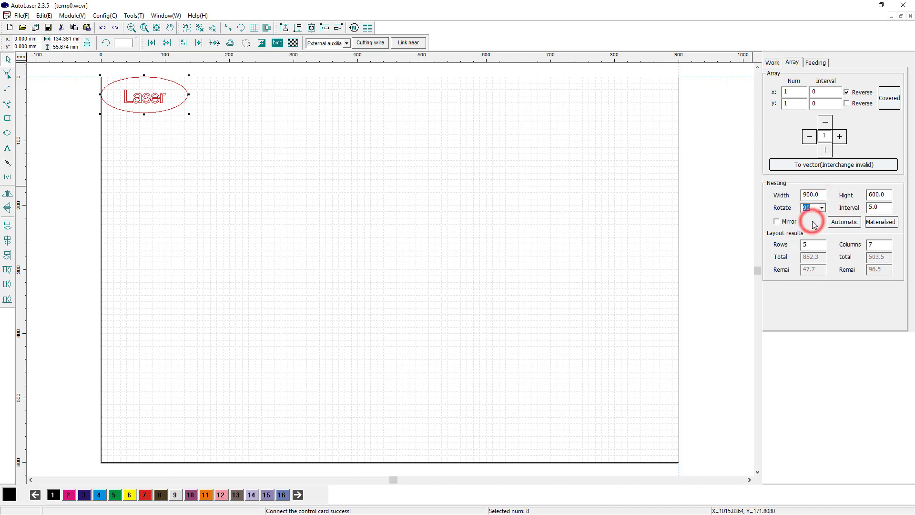
pyautogui.doubleClick(871, 207)
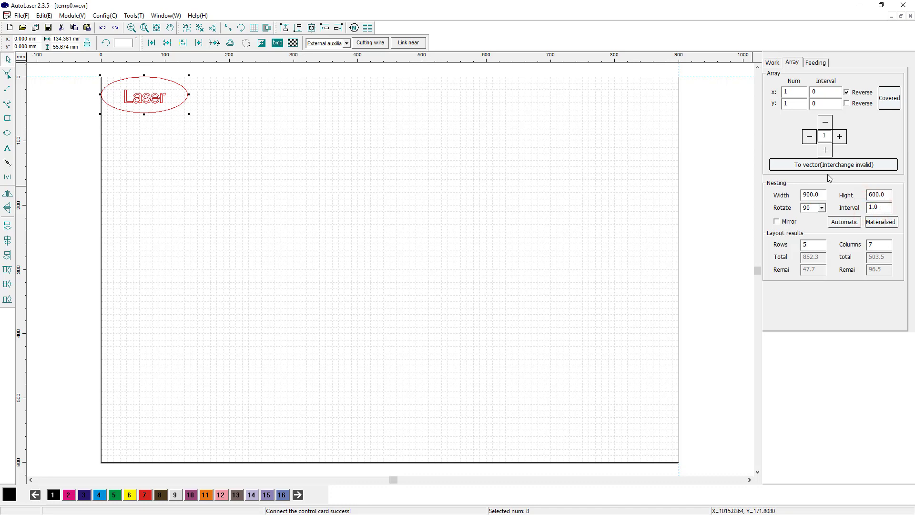
pyautogui.click(843, 222)
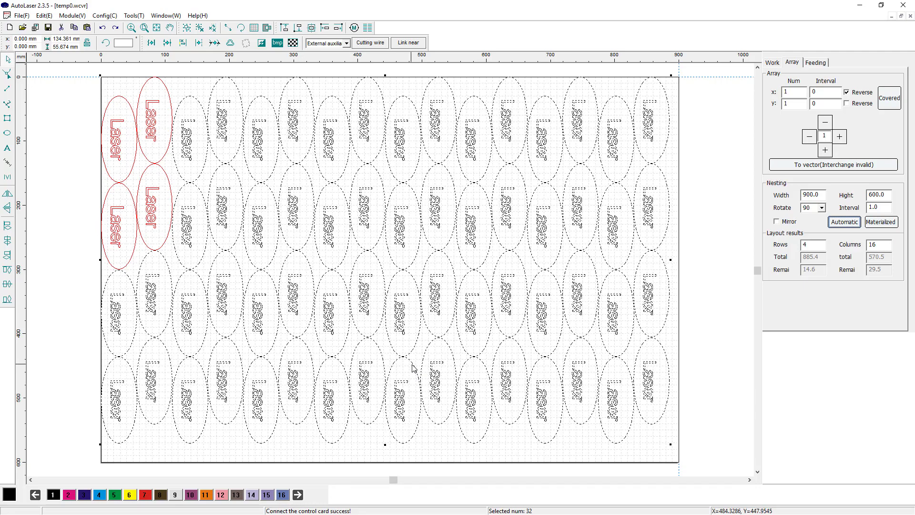
# Check the gaps between the nested ellipses and convert the nested layout to vectors.
pyautogui.scroll(5, 412, 372)
pyautogui.scroll(2, 401, 355)
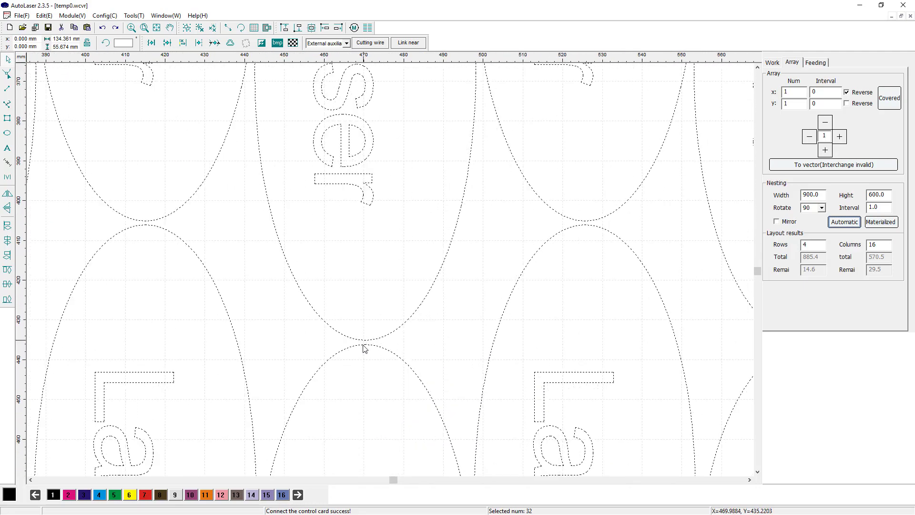
pyautogui.scroll(-6, 435, 303)
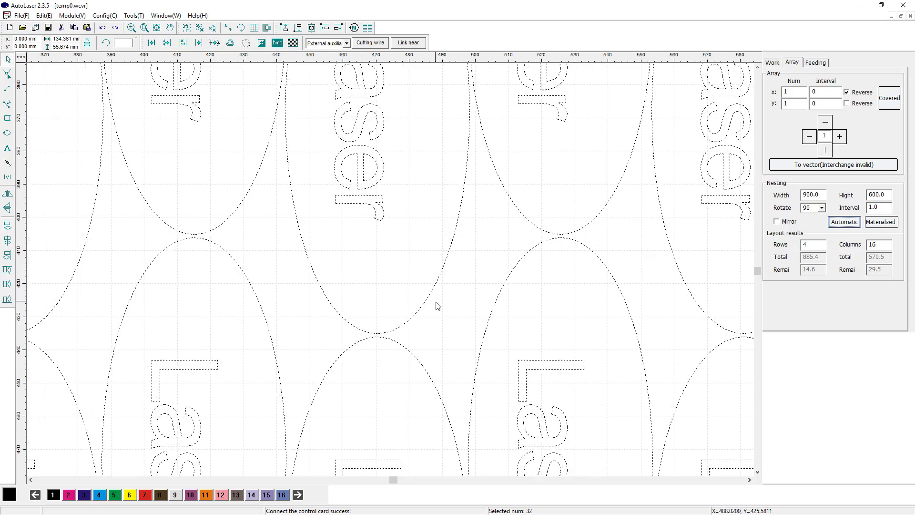
pyautogui.scroll(-2, 436, 305)
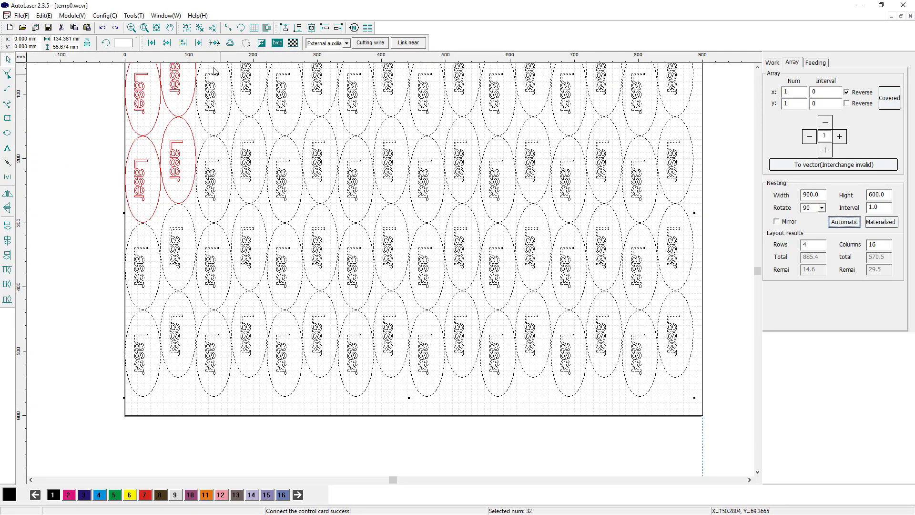
pyautogui.click(144, 27)
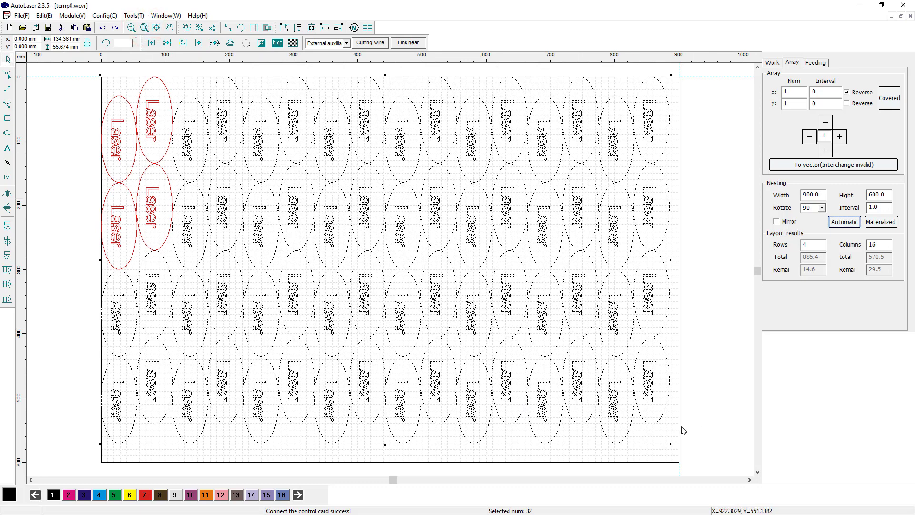
pyautogui.click(786, 166)
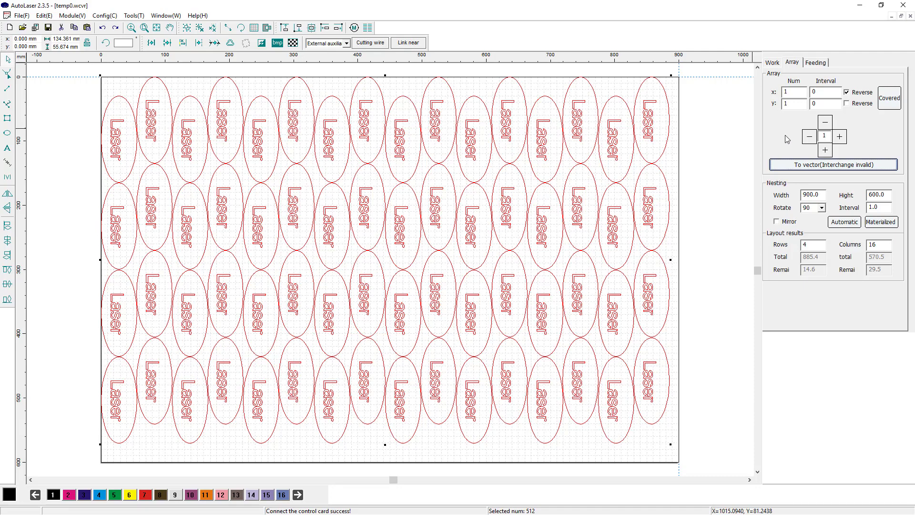
# Examine the converted nested ellipses up close and return to the full work area.
pyautogui.scroll(3, 635, 82)
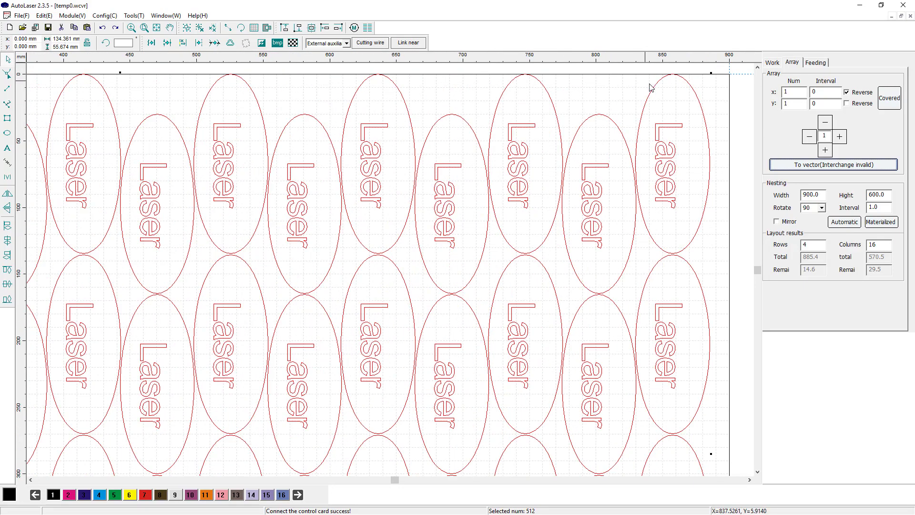
pyautogui.scroll(5, 650, 87)
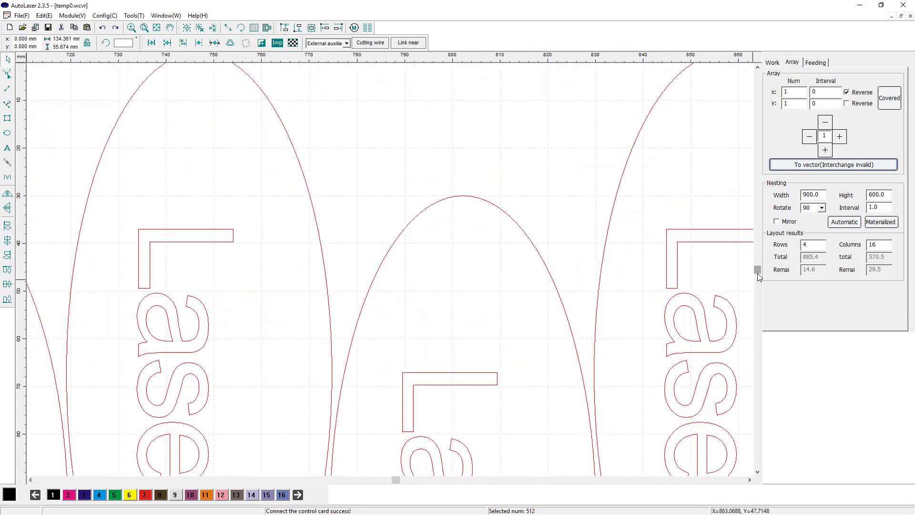
pyautogui.moveTo(759, 272); pyautogui.dragTo(759, 273)
pyautogui.click(757, 471)
pyautogui.click(757, 472)
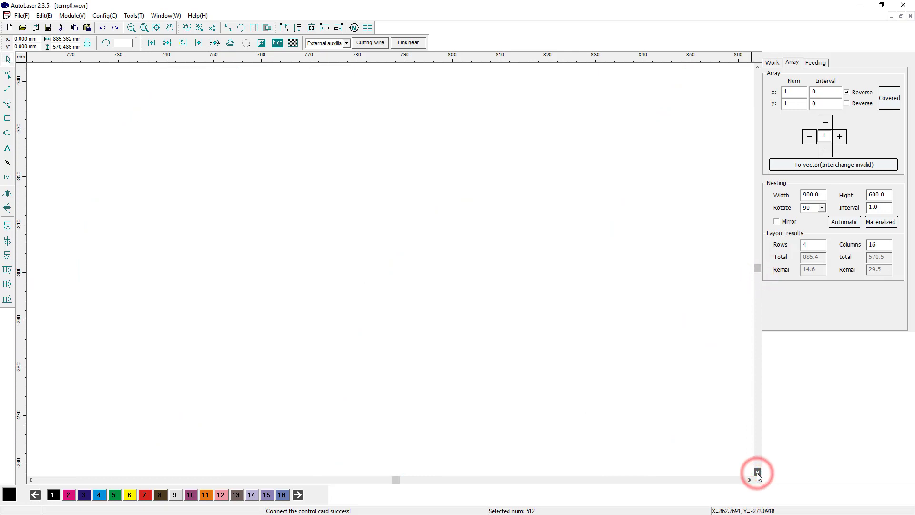
pyautogui.moveTo(757, 473); pyautogui.dragTo(758, 473)
pyautogui.click(144, 28)
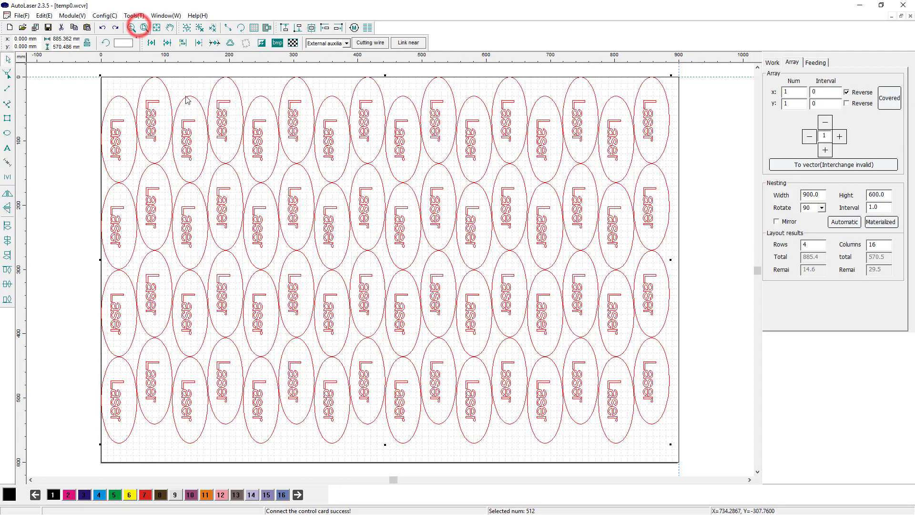
# Inspect the nested ellipses near the upper-right corner of the work area up close and return to the full layout.
pyautogui.scroll(2, 649, 82)
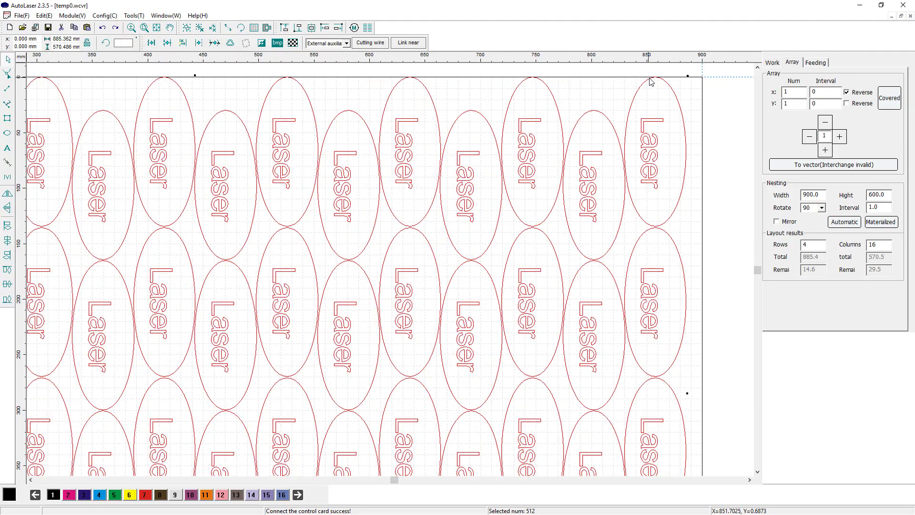
pyautogui.scroll(6, 650, 82)
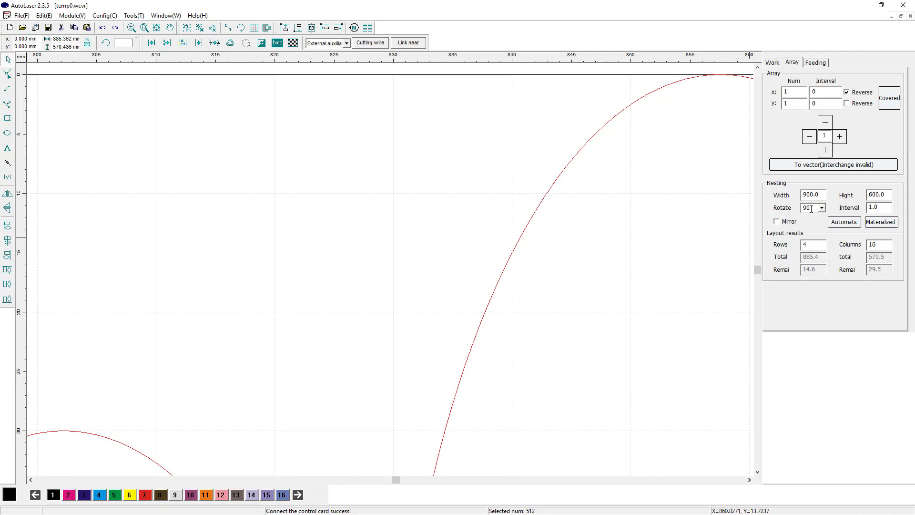
pyautogui.scroll(-5, 362, 246)
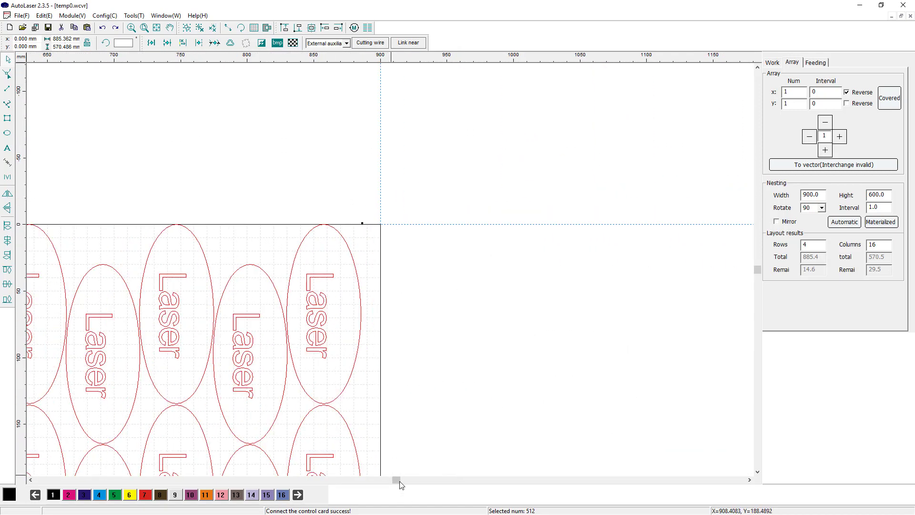
pyautogui.moveTo(398, 481); pyautogui.dragTo(376, 433)
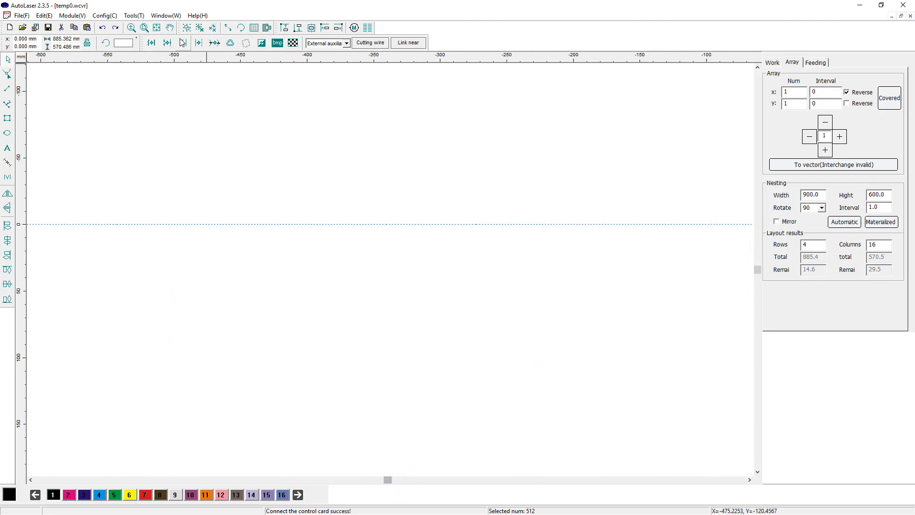
pyautogui.click(145, 29)
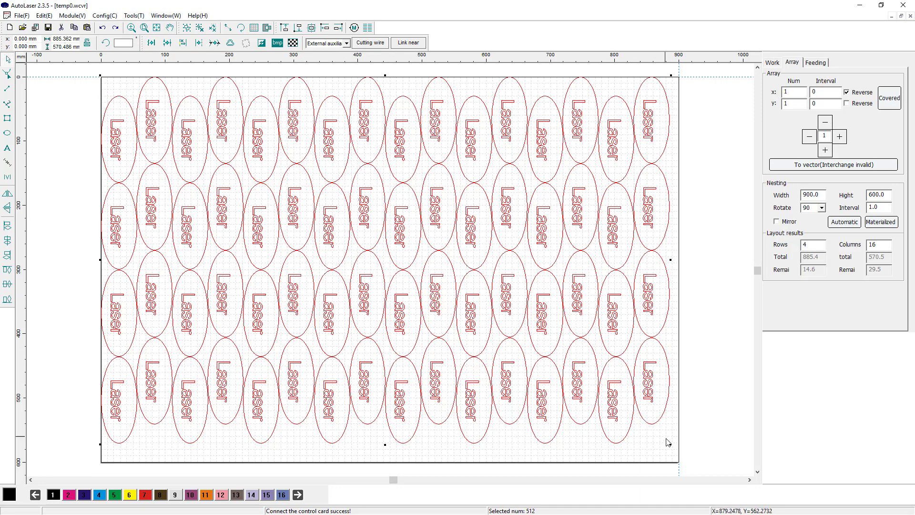
# Check the converted ellipses in the last two columns by selecting them individually as separate groups.
pyautogui.click(678, 459)
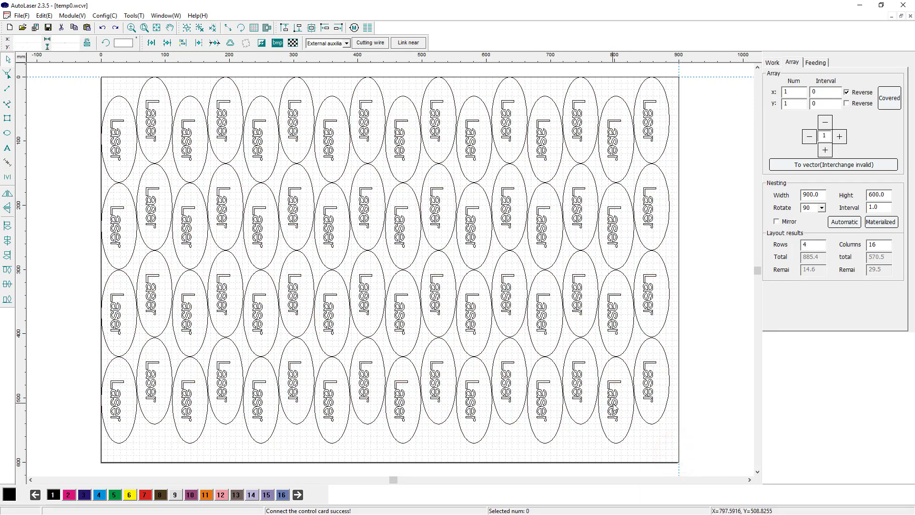
pyautogui.click(648, 397)
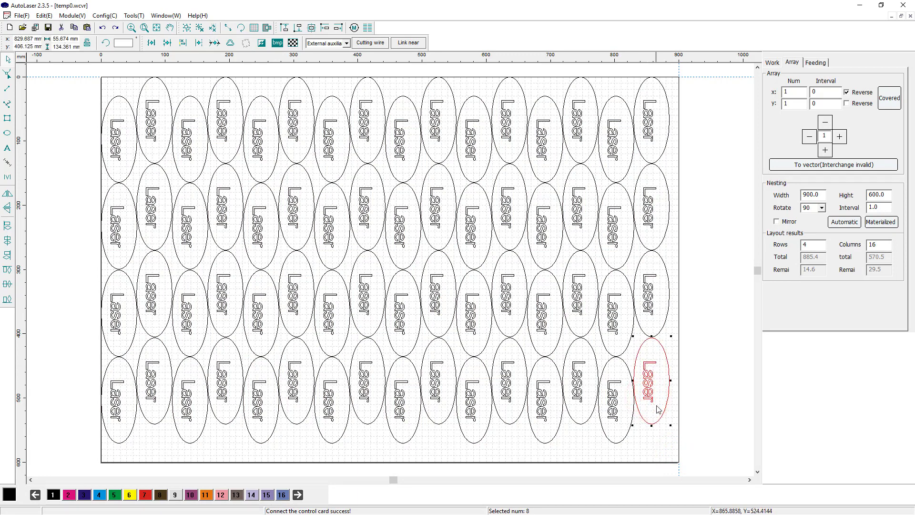
pyautogui.click(669, 301)
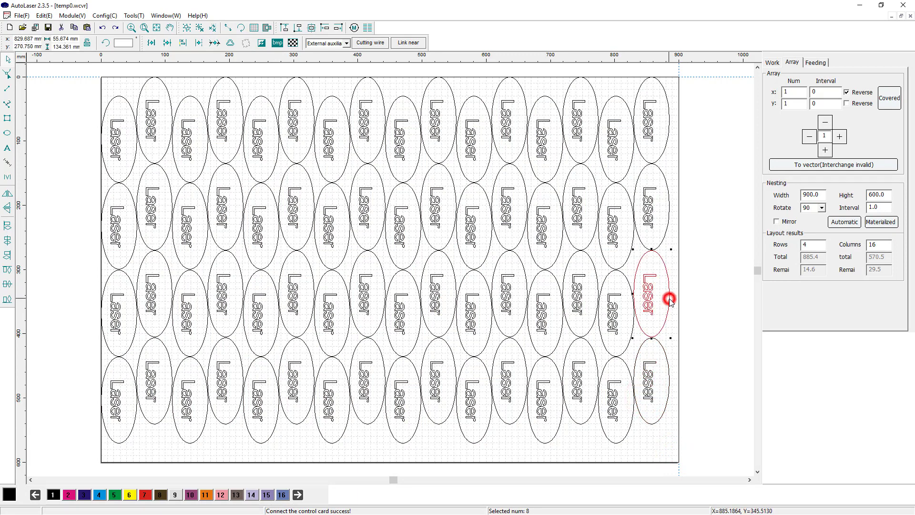
pyautogui.click(670, 229)
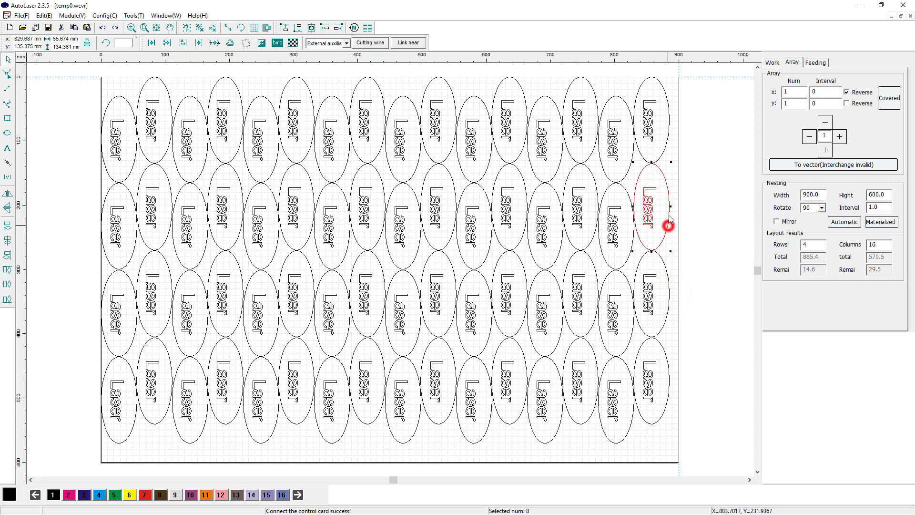
pyautogui.click(661, 151)
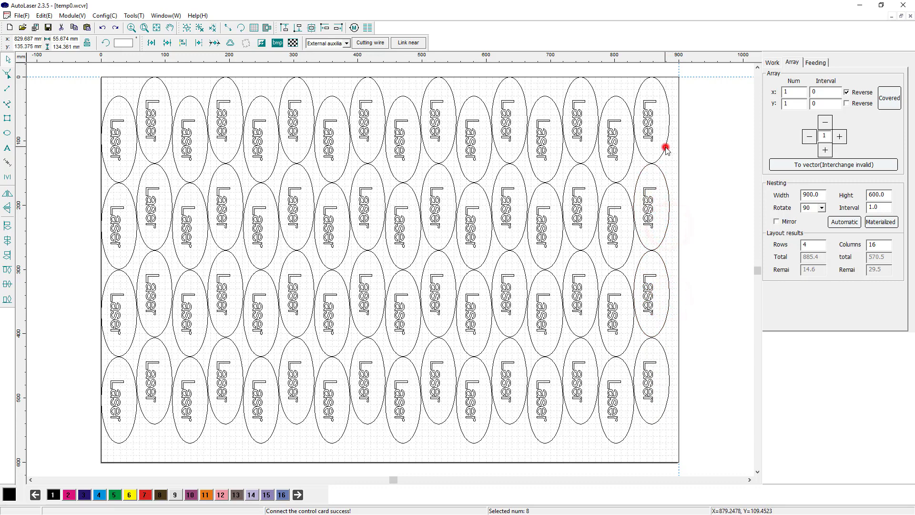
pyautogui.click(625, 177)
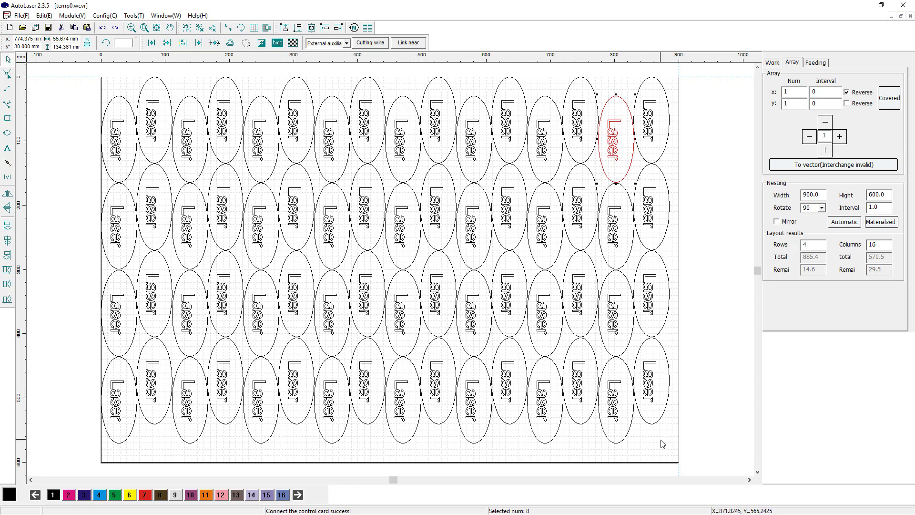
# Delete all the nested ellipses and insert the text "Laser" in TrueType Arial with a height of 10.0 mm.
pyautogui.moveTo(682, 456); pyautogui.dragTo(57, 78)
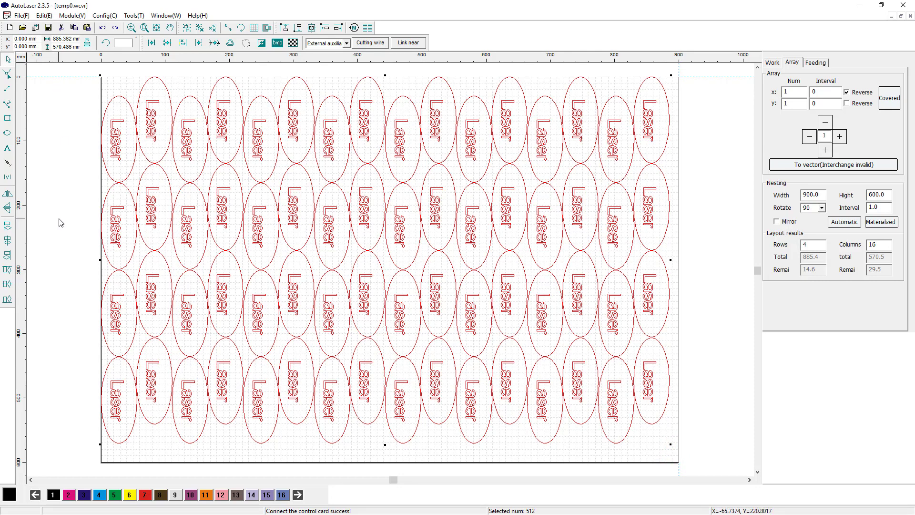
pyautogui.press('Delete')
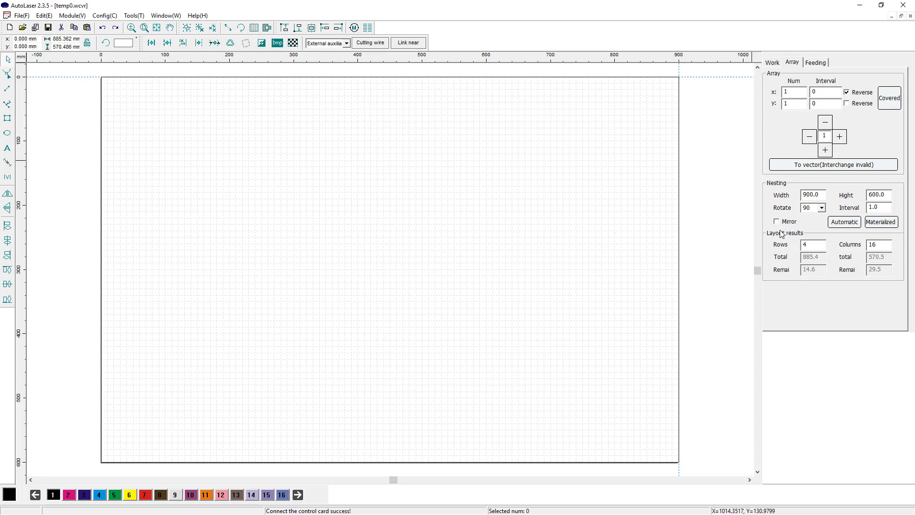
pyautogui.click(7, 148)
pyautogui.click(119, 117)
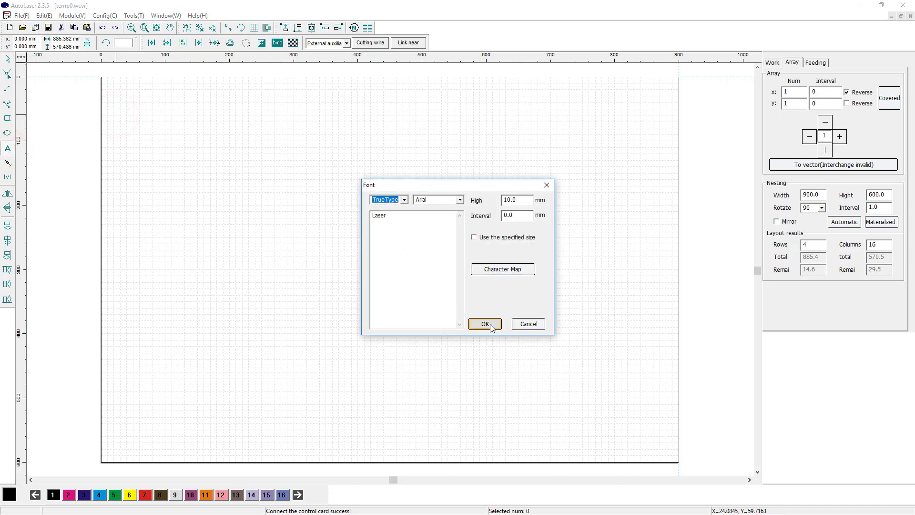
pyautogui.click(479, 324)
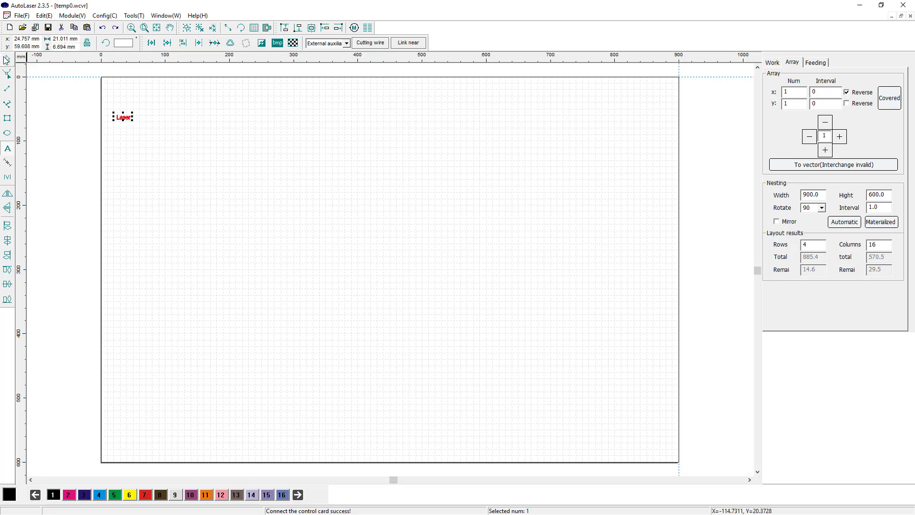
# Enlarge the "Laser" text to about 126 × 40 mm and align it to the upper-left corner of the work area.
pyautogui.click(7, 59)
pyautogui.click(127, 119)
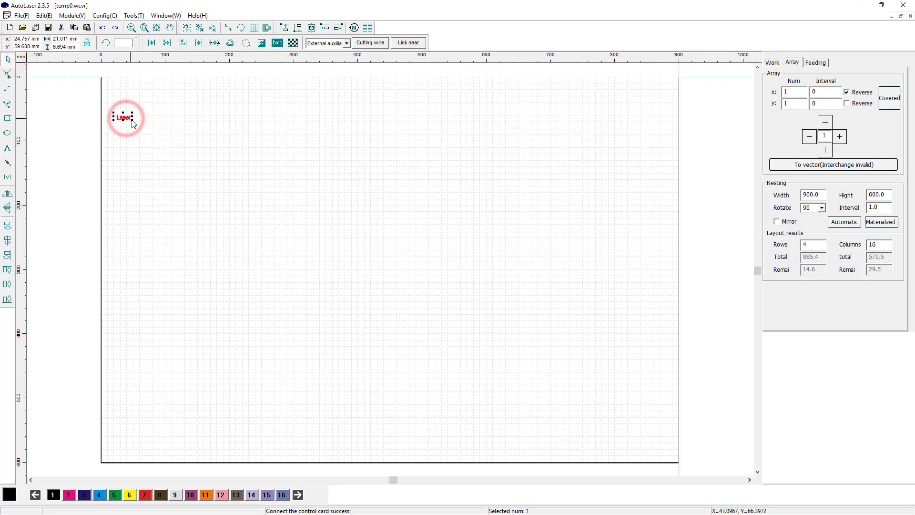
pyautogui.moveTo(133, 121); pyautogui.dragTo(158, 152)
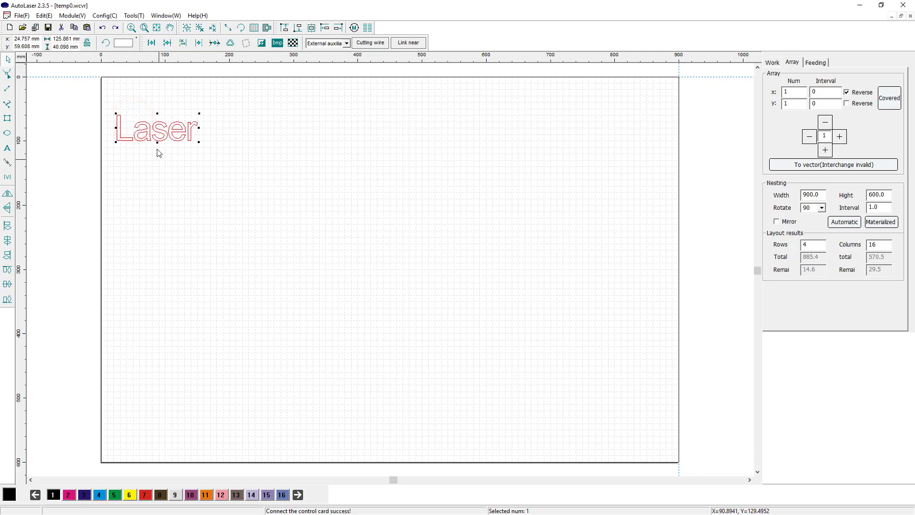
pyautogui.click(284, 28)
pyautogui.click(324, 28)
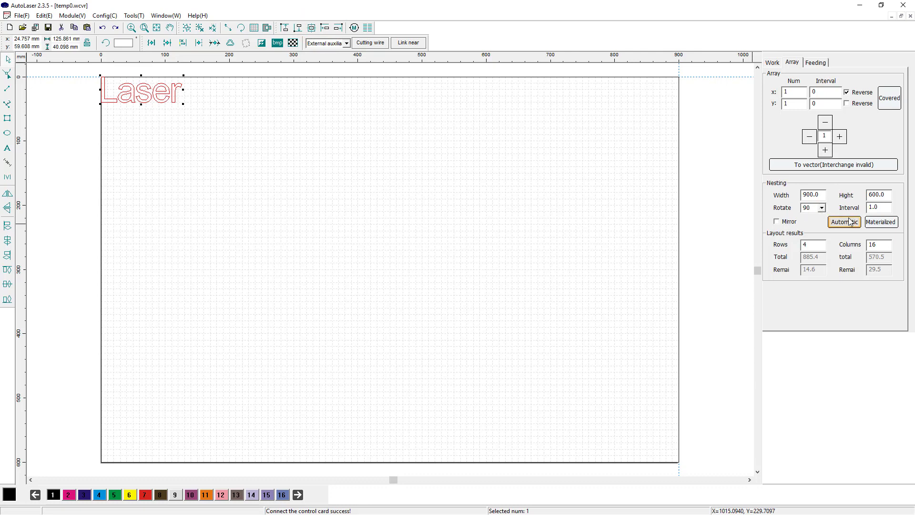
# Automatically nest the "Laser" text with mirroring enabled and convert the nested layout to vectors.
pyautogui.click(776, 221)
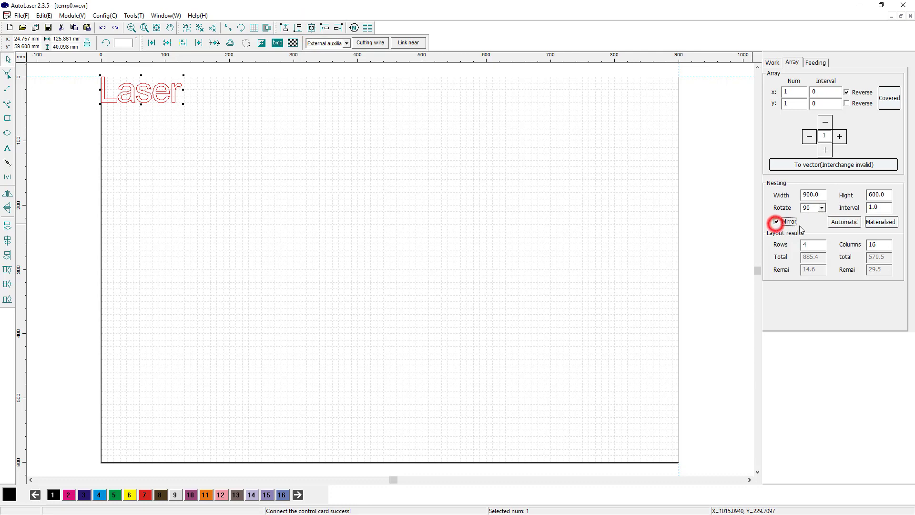
pyautogui.click(842, 223)
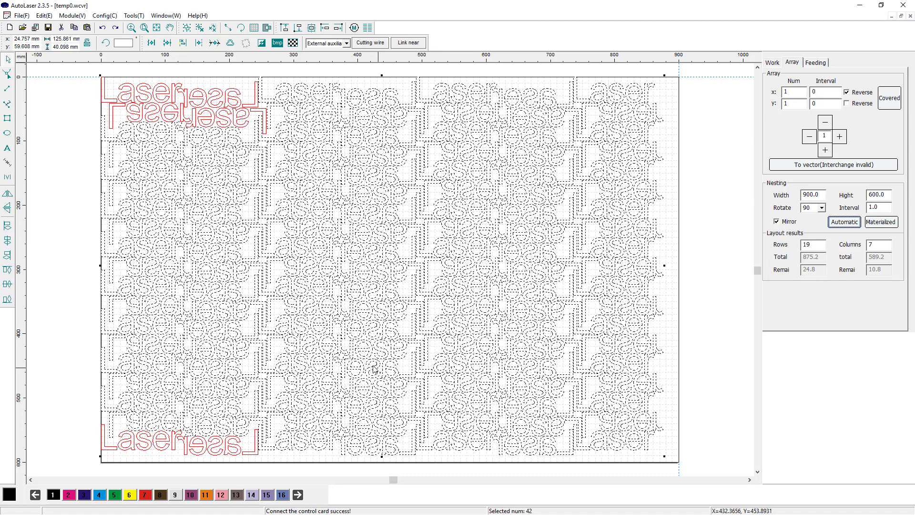
pyautogui.click(792, 167)
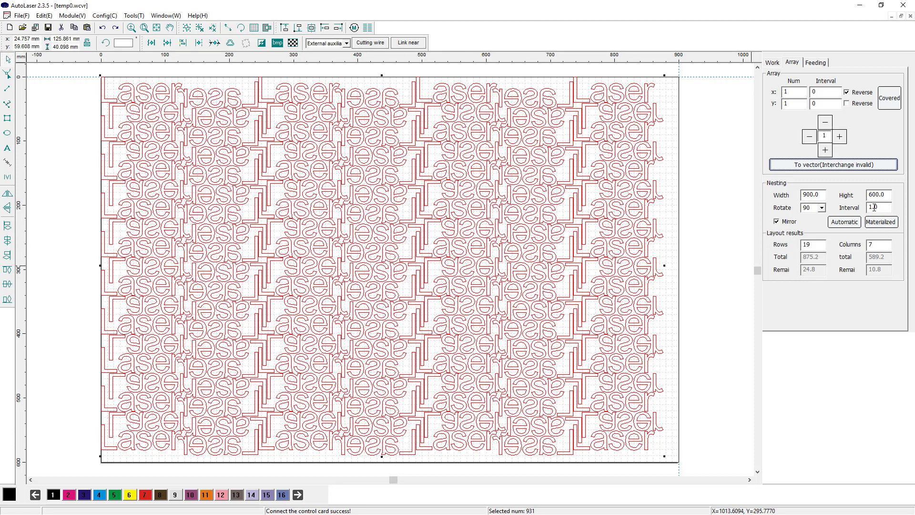
# Set the nesting interval to 2.0, automatically nest the "Laser" text again and convert the layout to vectors.
pyautogui.moveTo(872, 207); pyautogui.dragTo(866, 209)
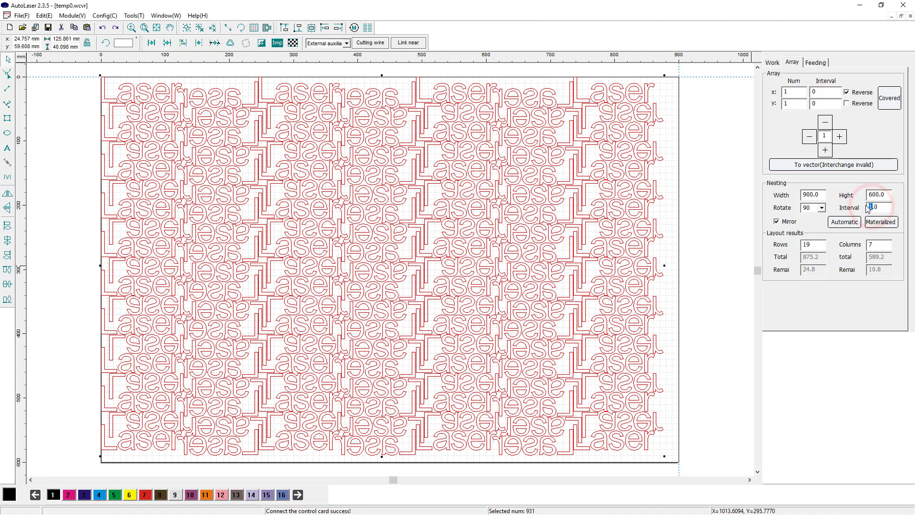
pyautogui.write('2')
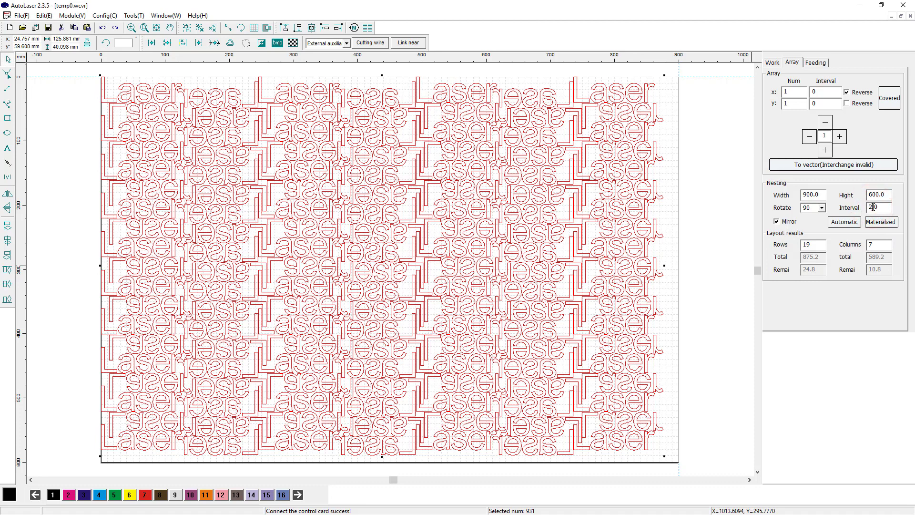
pyautogui.click(834, 223)
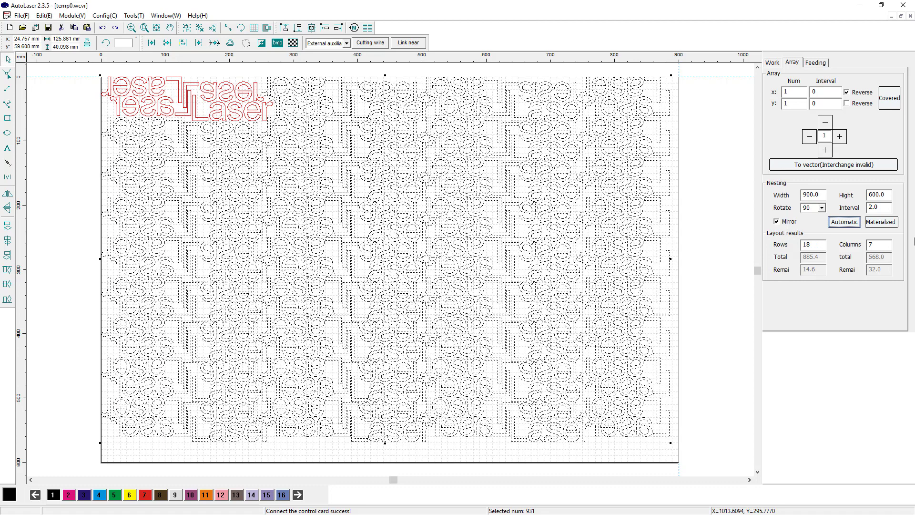
pyautogui.click(815, 164)
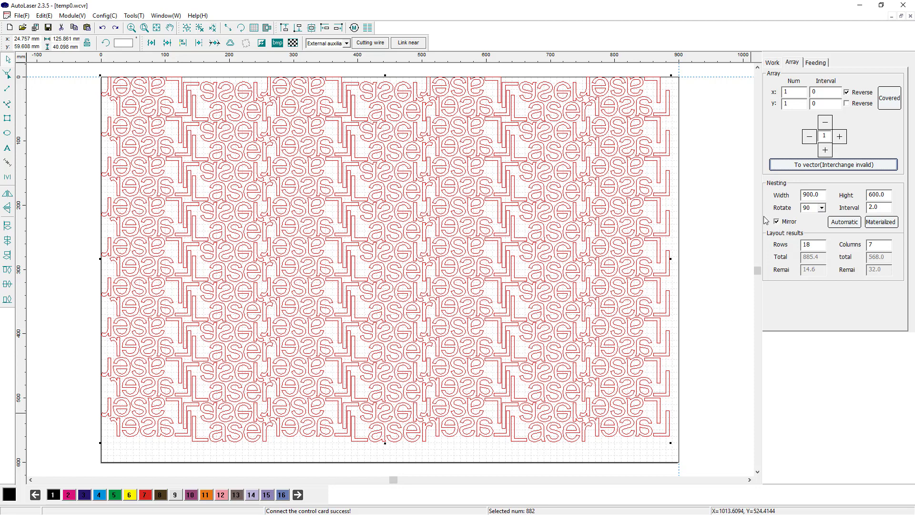
# Set the nesting rotation to 0 and automatically nest the "Laser" text again.
pyautogui.click(821, 209)
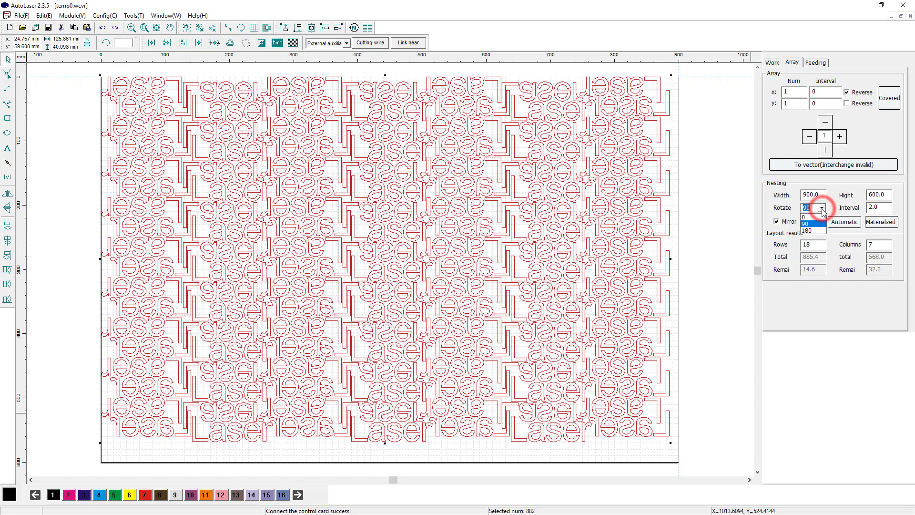
pyautogui.click(813, 217)
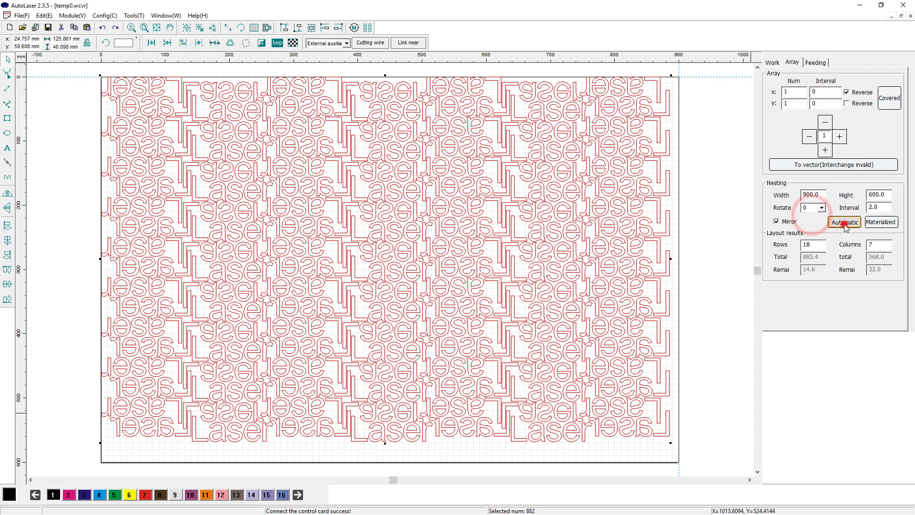
pyautogui.click(844, 223)
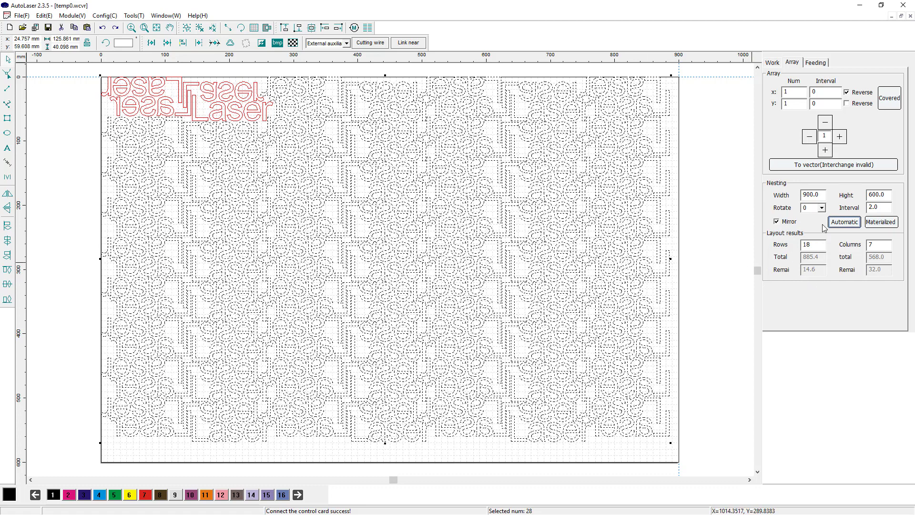
# Automatically nest the "Laser" text with a rotation of 180 and convert the nested layout to vectors.
pyautogui.click(821, 208)
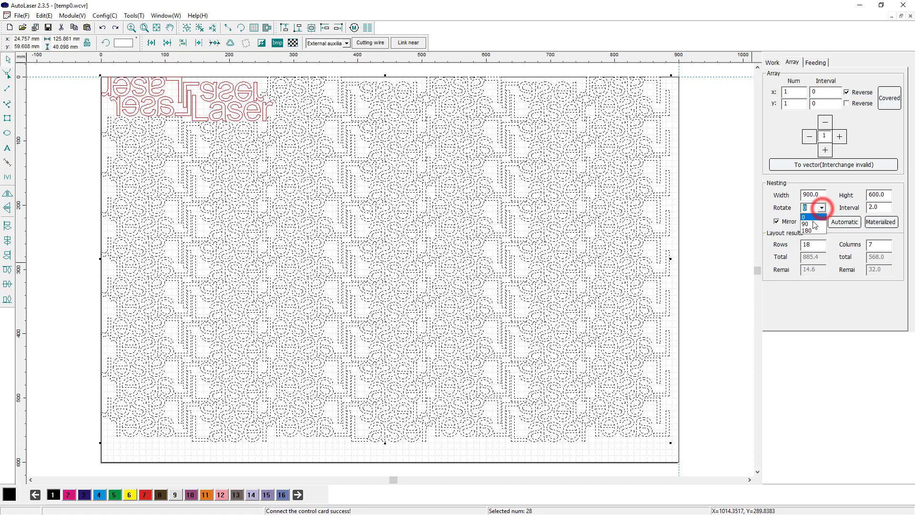
pyautogui.click(810, 230)
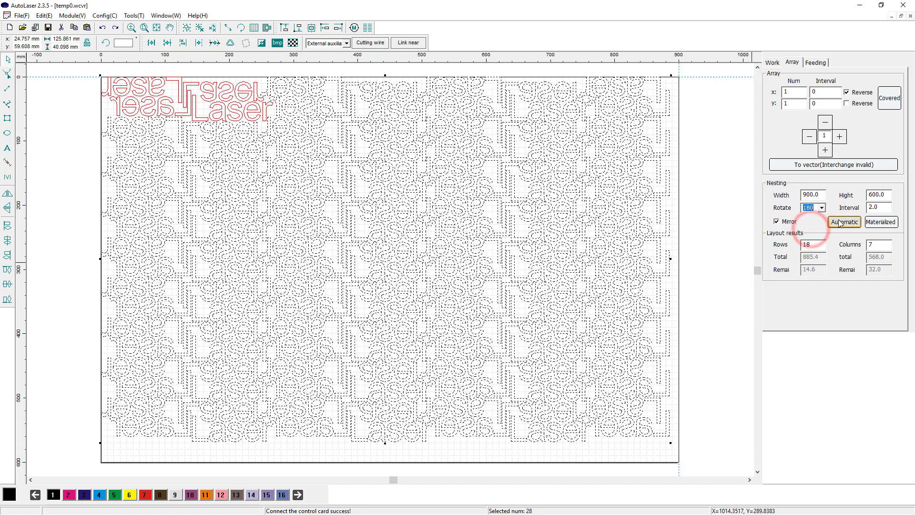
pyautogui.click(842, 222)
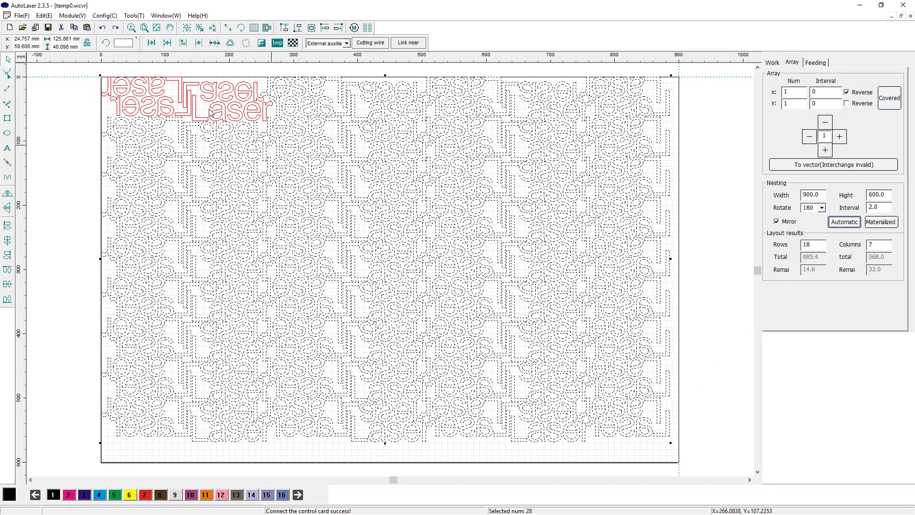
pyautogui.click(806, 163)
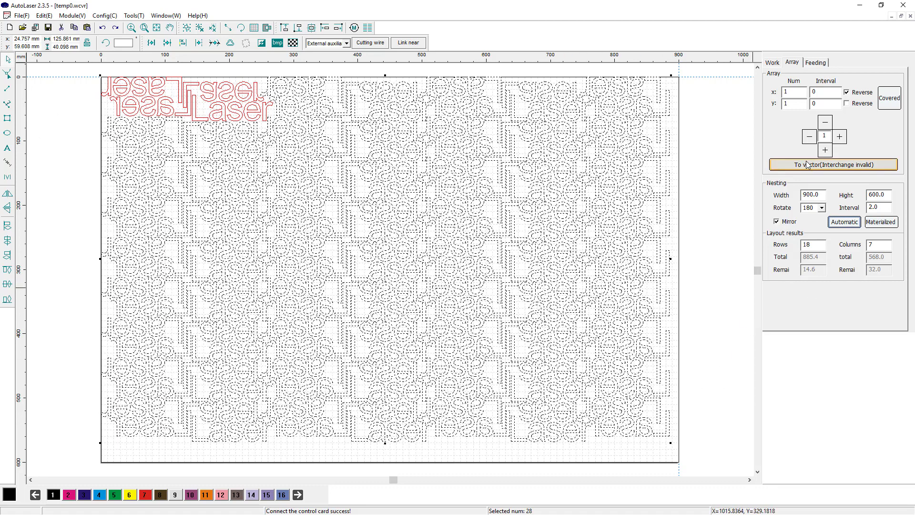